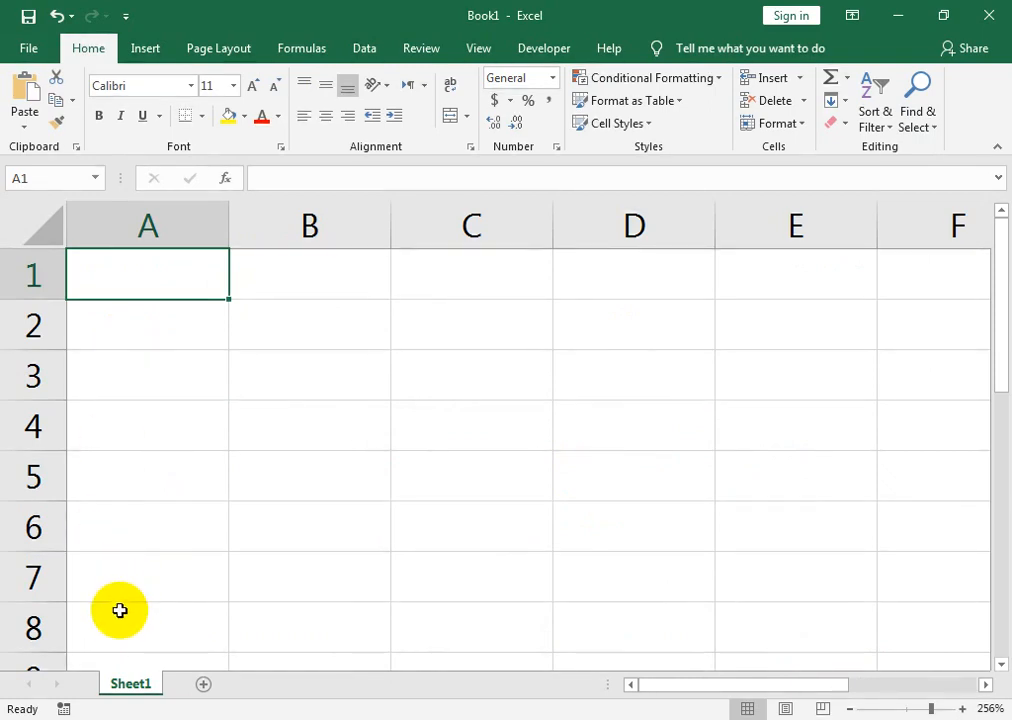
- Launch the Windows Calculator by searching the programs for "cal", and close it again
left_click(62, 712)
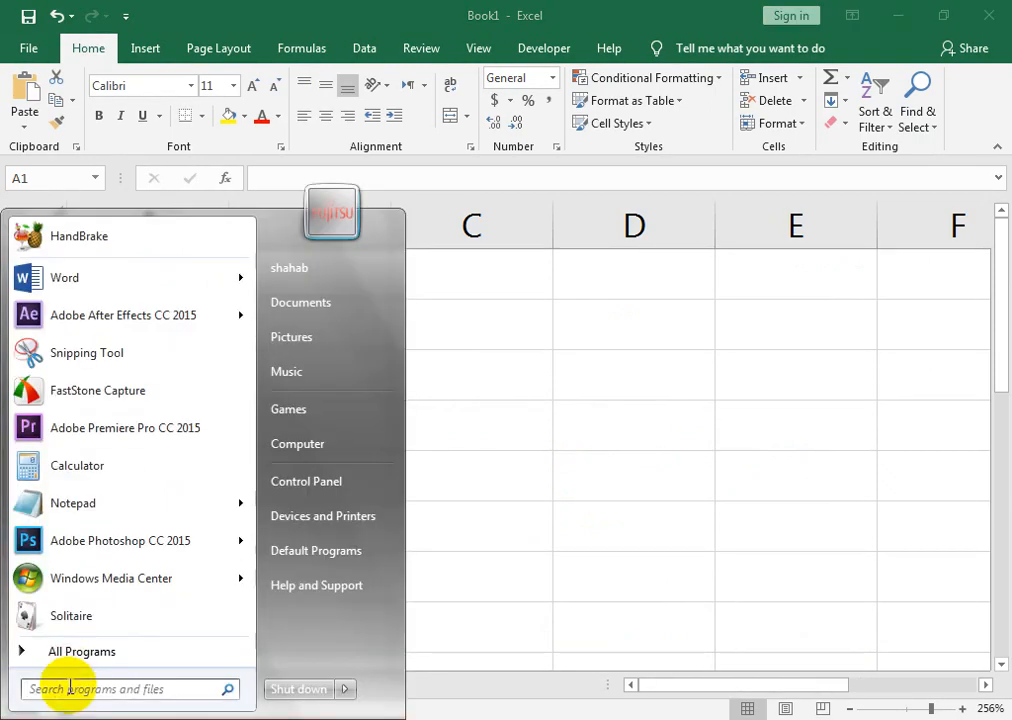
left_click(70, 689)
type("cal")
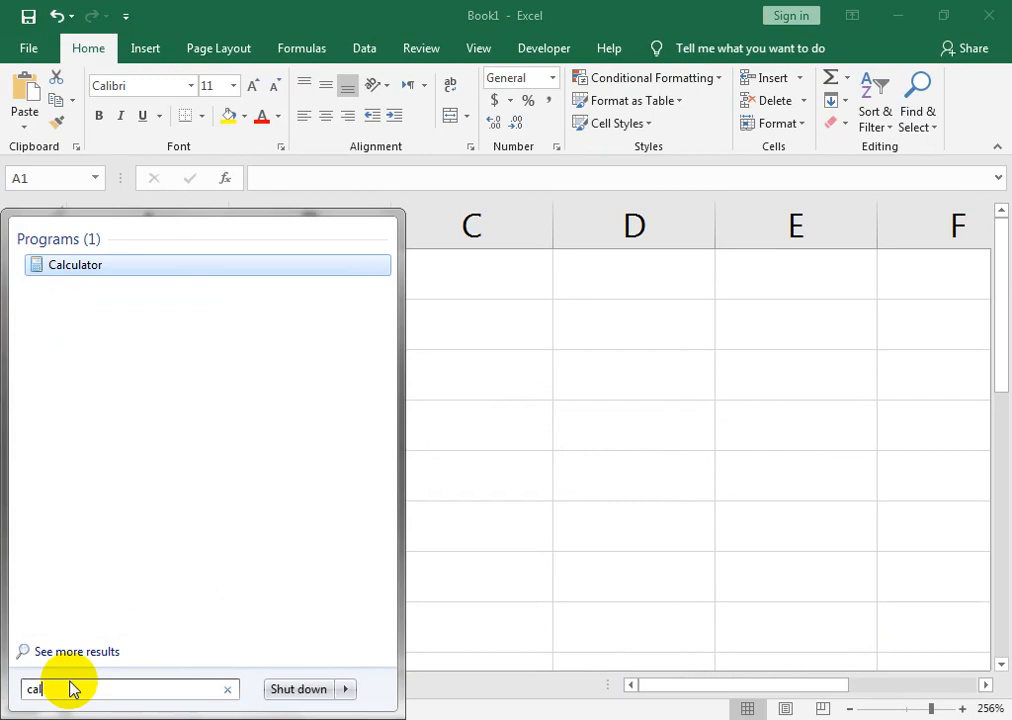
key("Return")
left_click(789, 269)
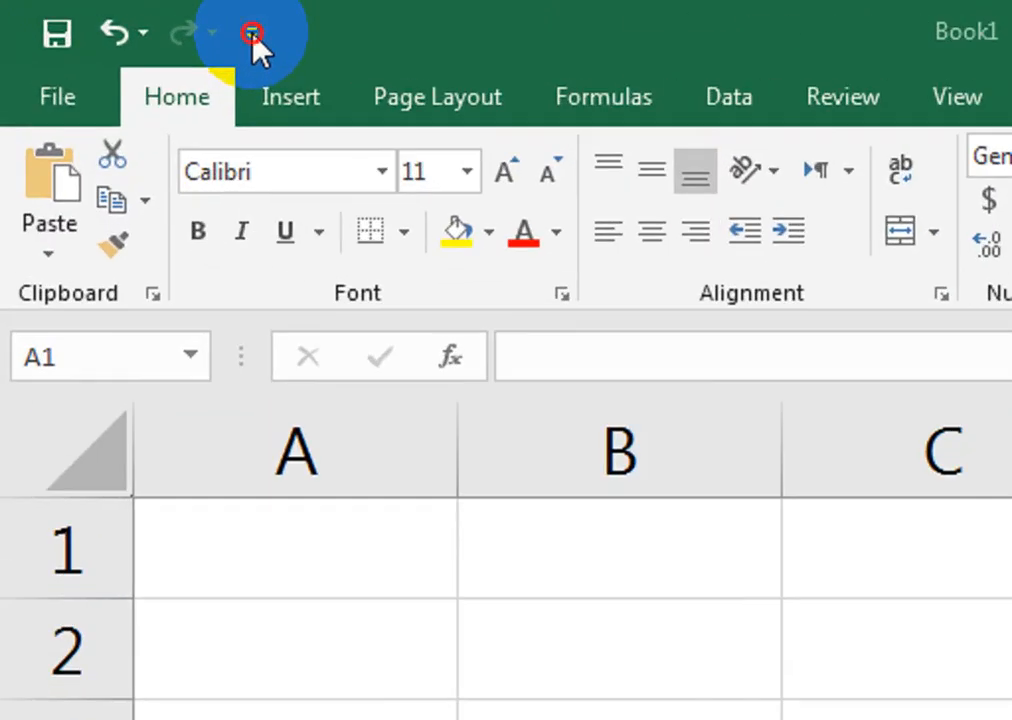
- Open the Quick Access Toolbar customization options and list the Commands Not in the Ribbon
left_click(252, 36)
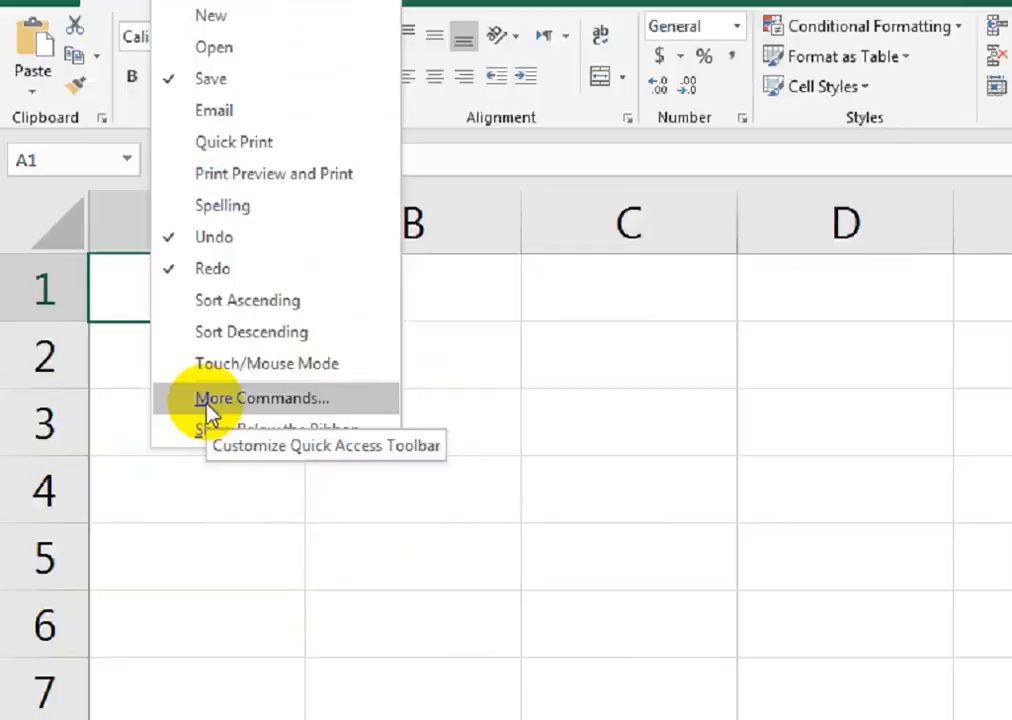
left_click(311, 487)
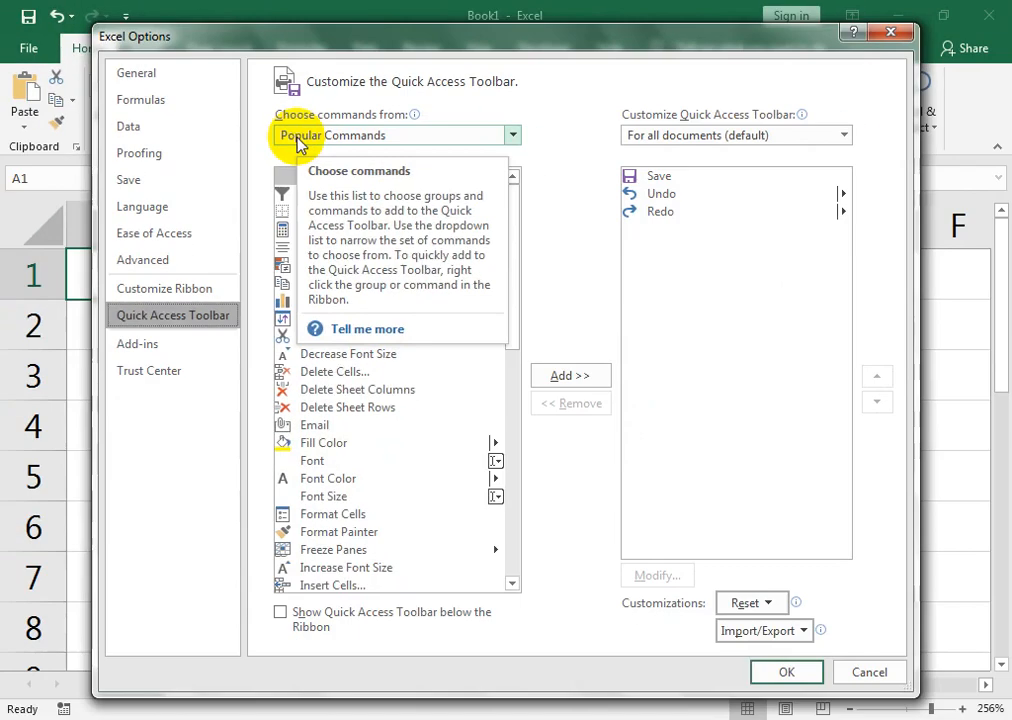
left_click(390, 275)
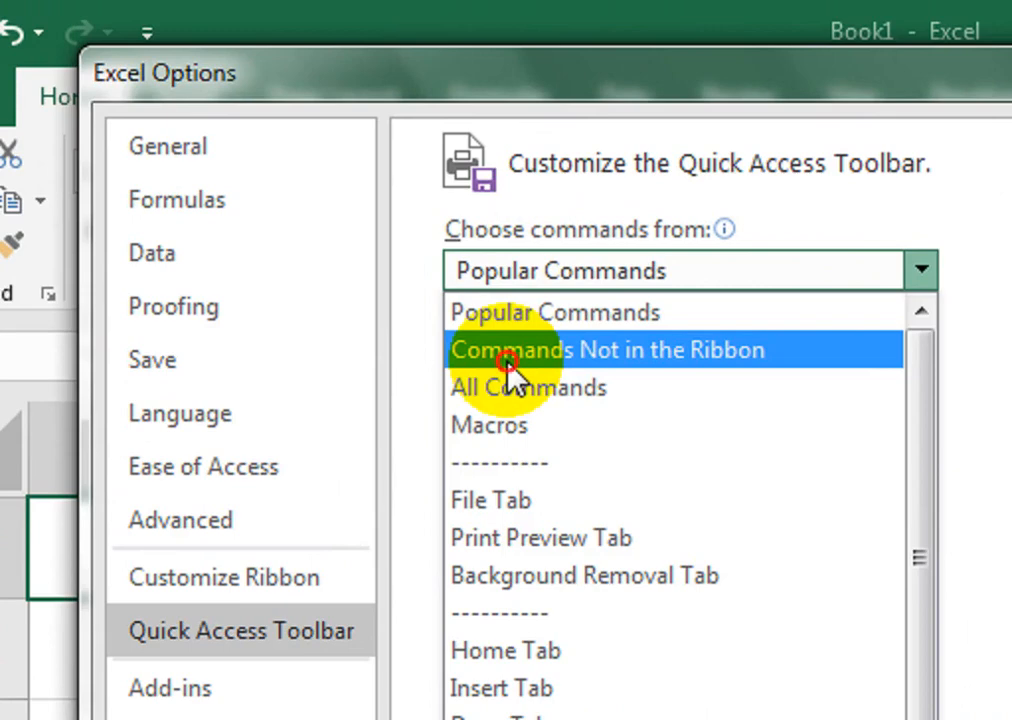
left_click(508, 363)
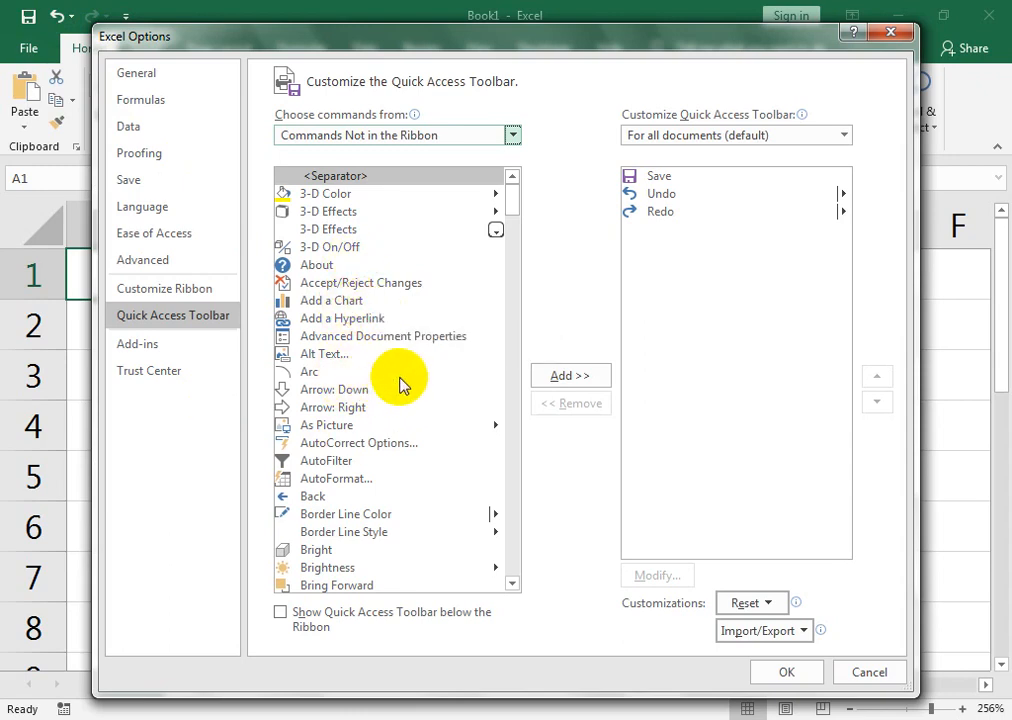
- Add the Calculator command to the Quick Access Toolbar, apply the change and test-launch the calculator from it
mouse_move(515, 217)
left_mouse_down()
mouse_move(516, 233)
mouse_move(517, 192)
left_mouse_up()
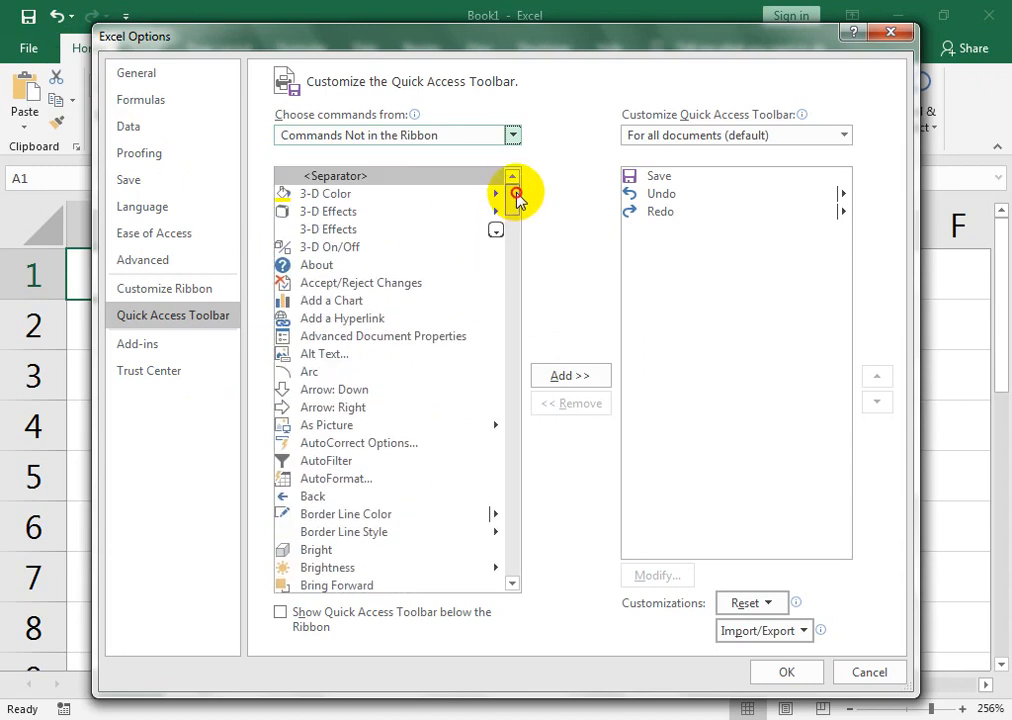
left_click(343, 197)
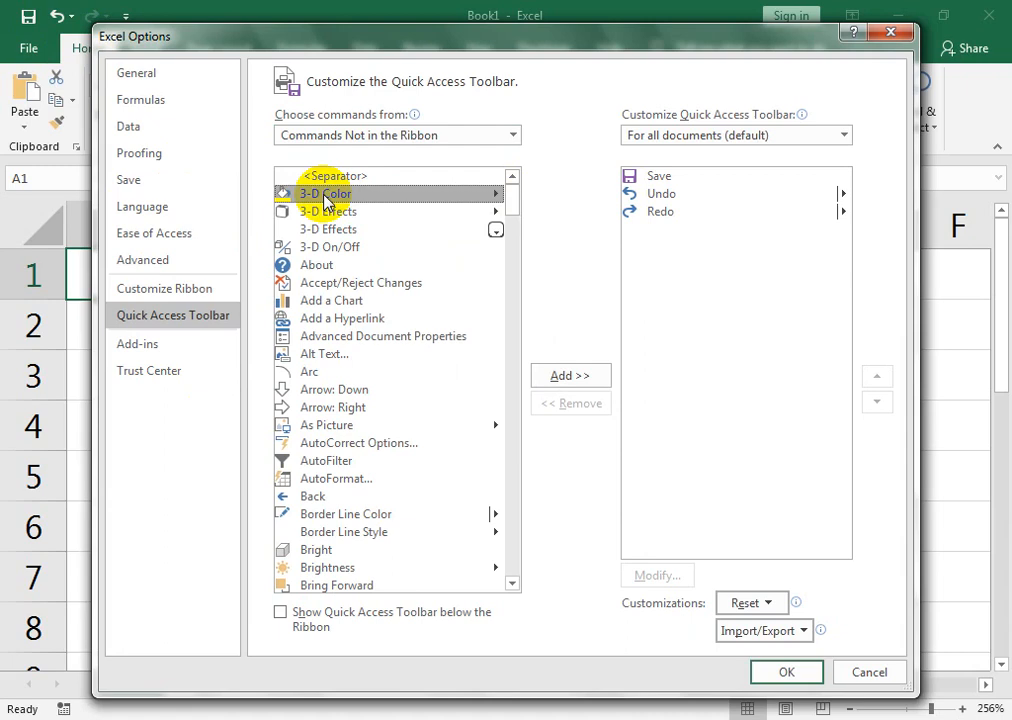
key("c")
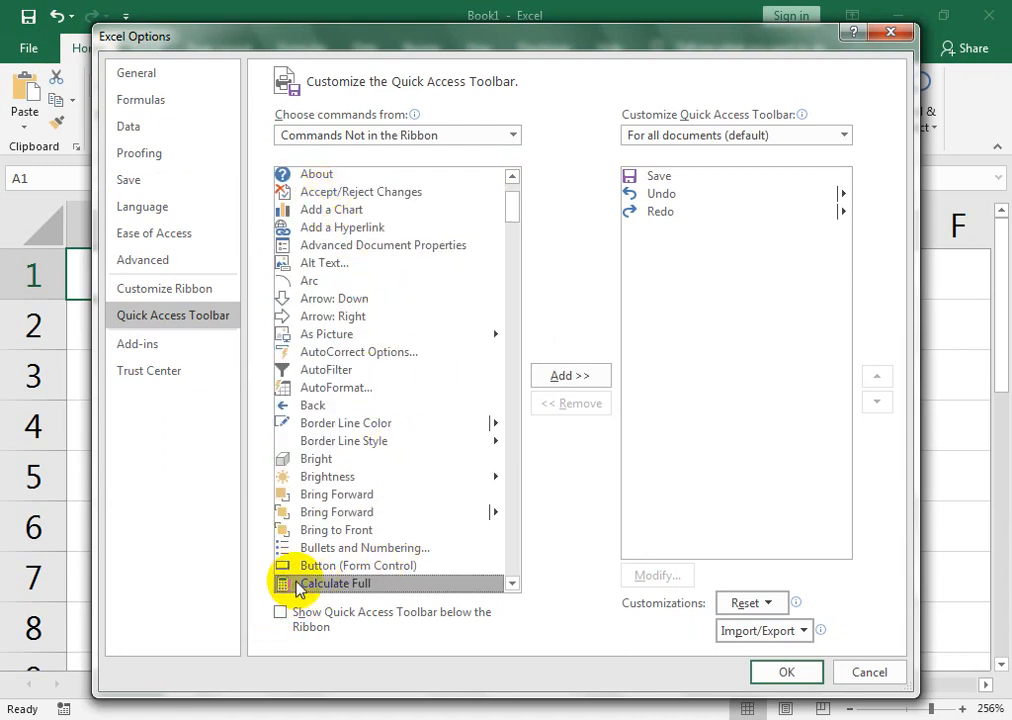
key("Down")
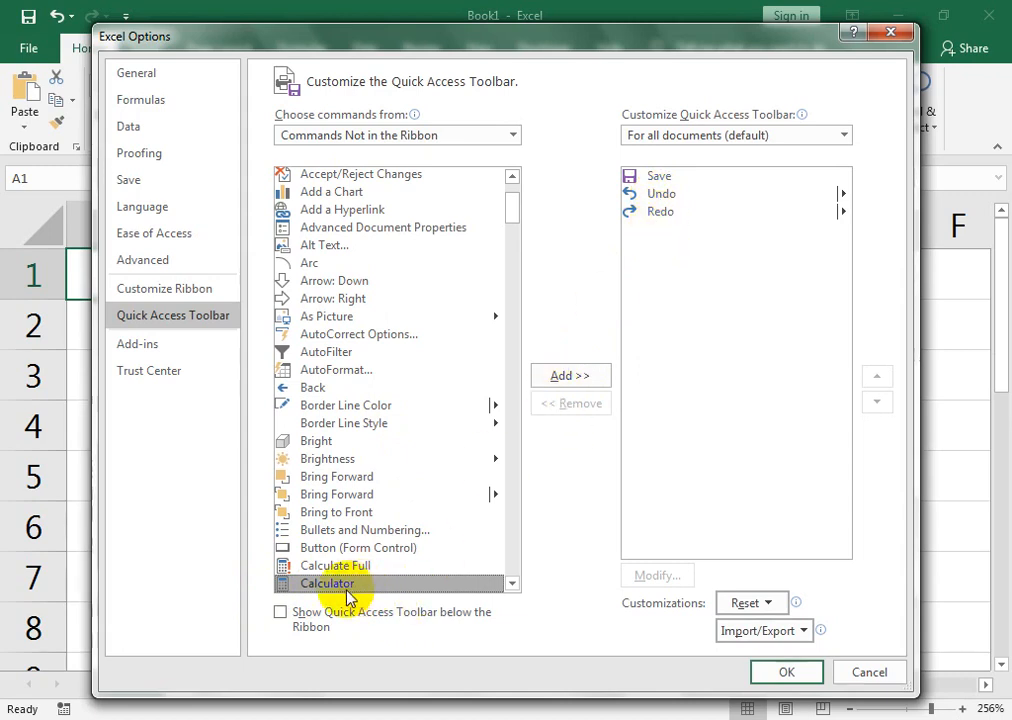
left_click(552, 378)
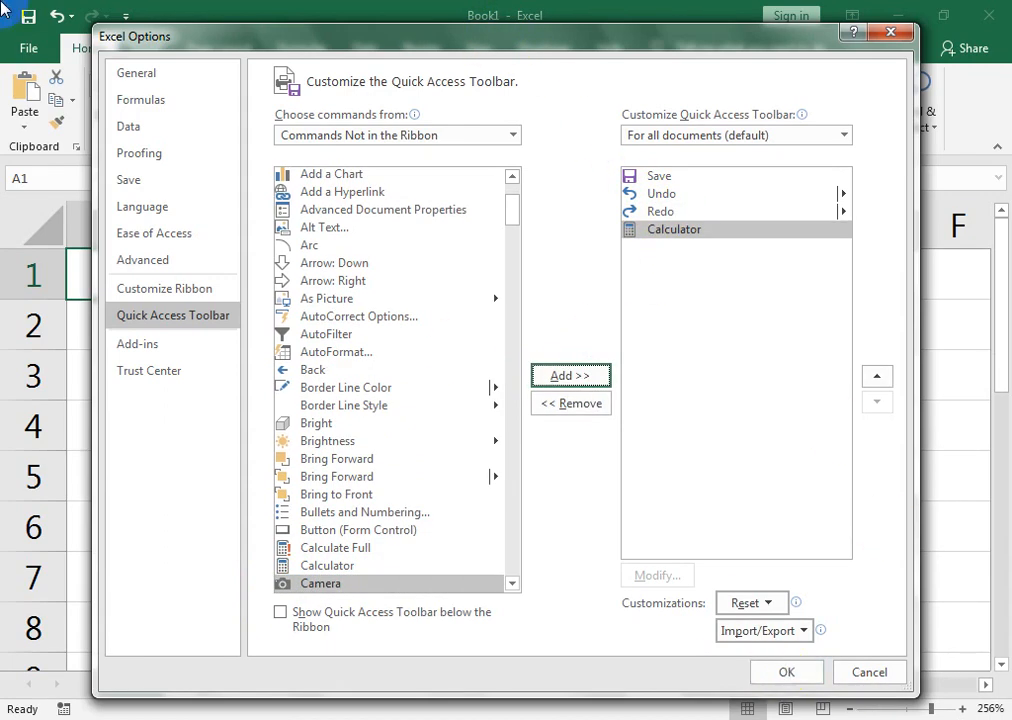
left_click_drag(85, 33, 87, 41)
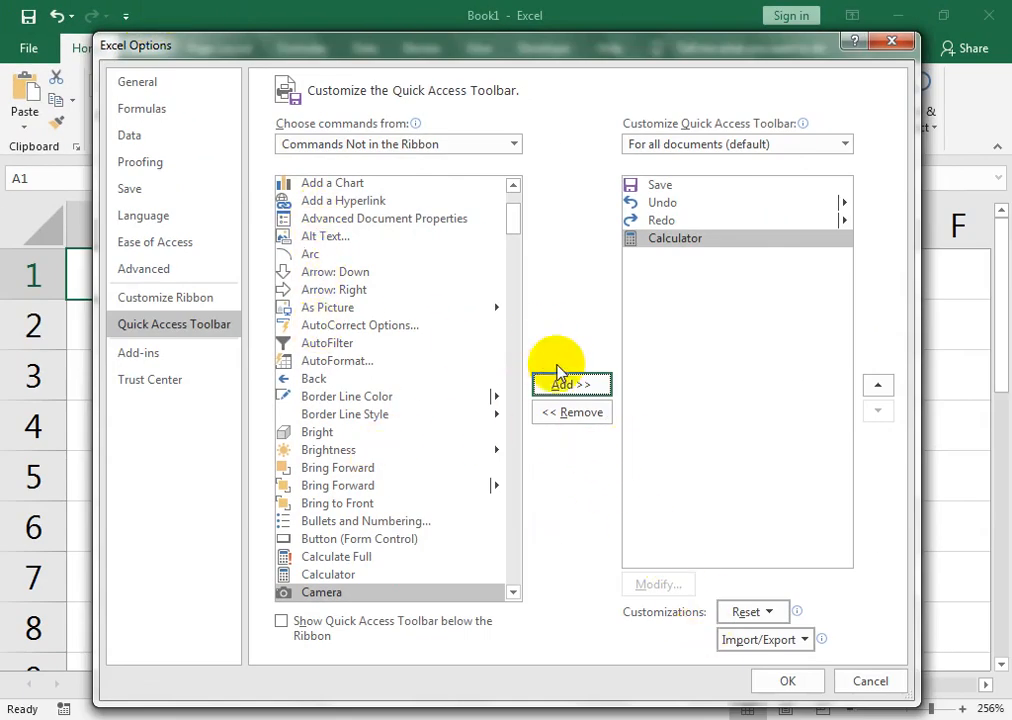
left_click(787, 680)
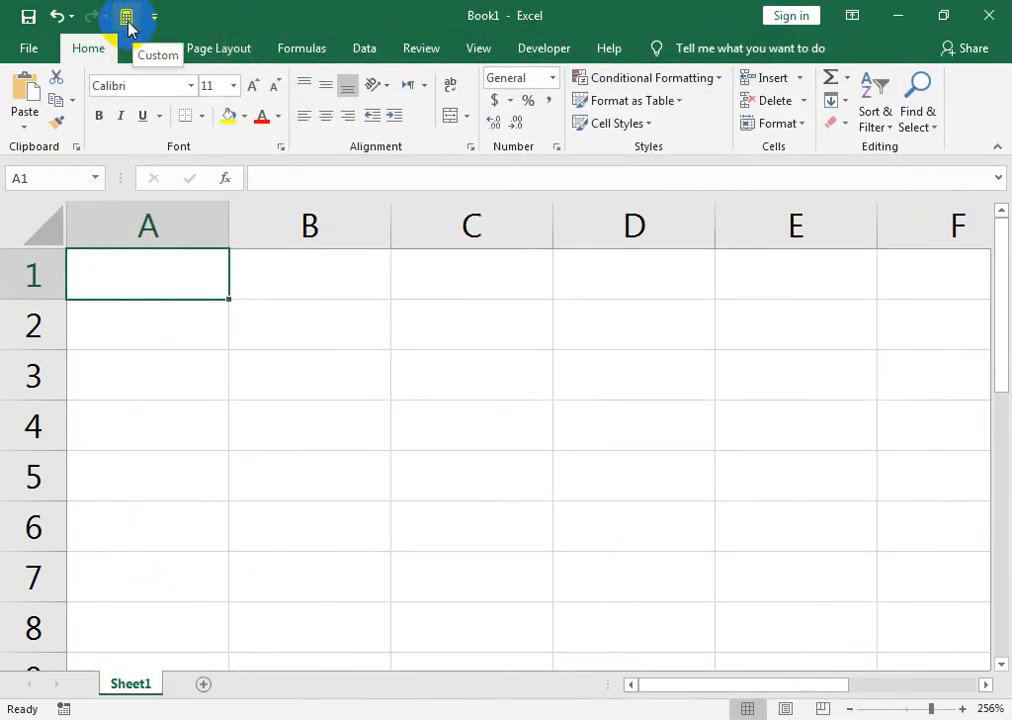
left_click(127, 17)
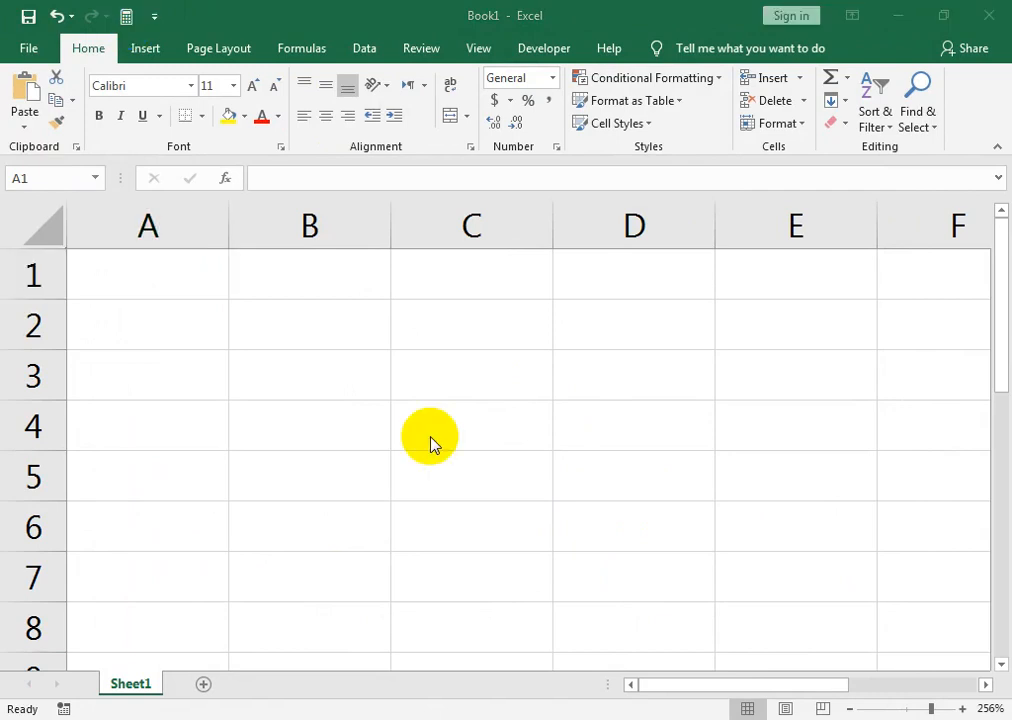
left_click(172, 292)
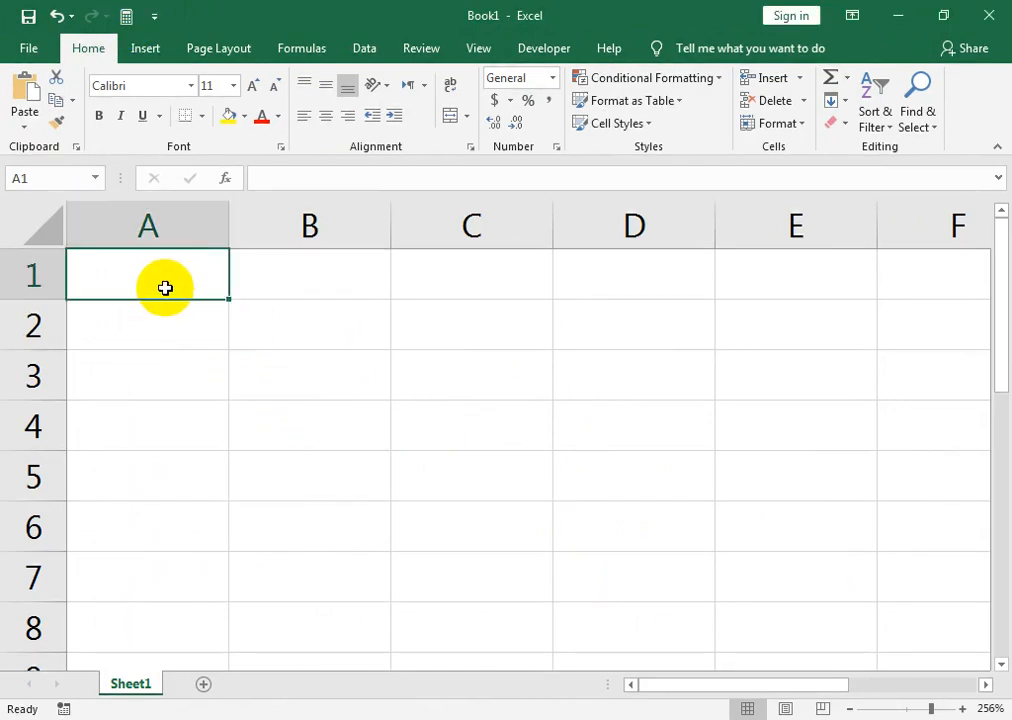
- Draw a rounded-corner rectangle about 1.33" wide and 0.39" high across cells A1 to C3
left_click(156, 51)
left_click(227, 131)
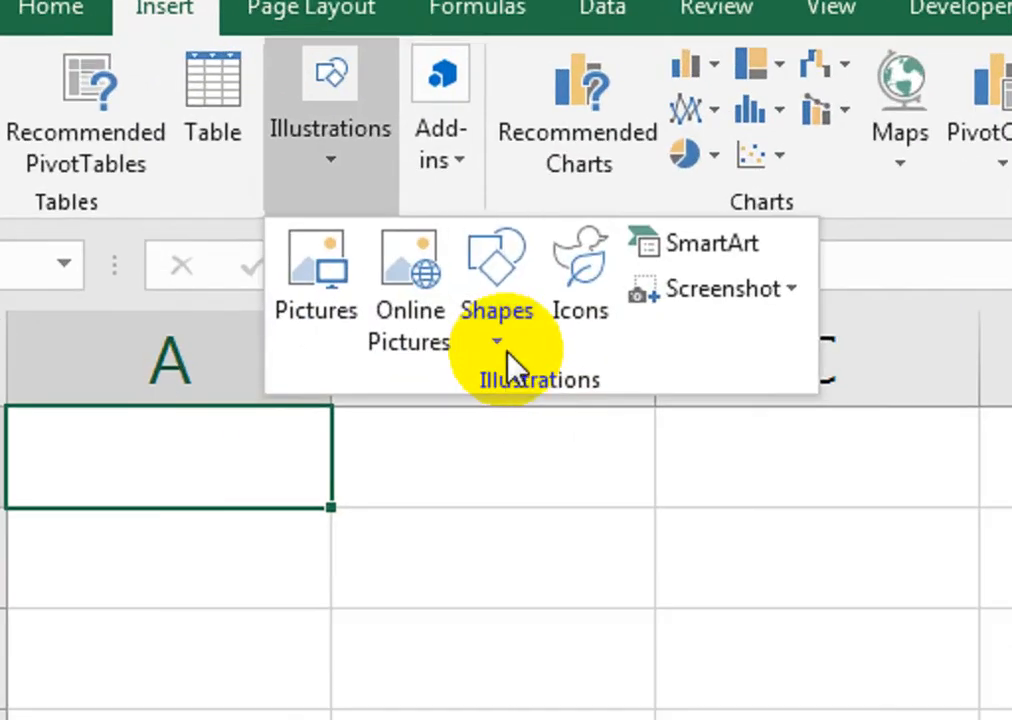
left_click(315, 218)
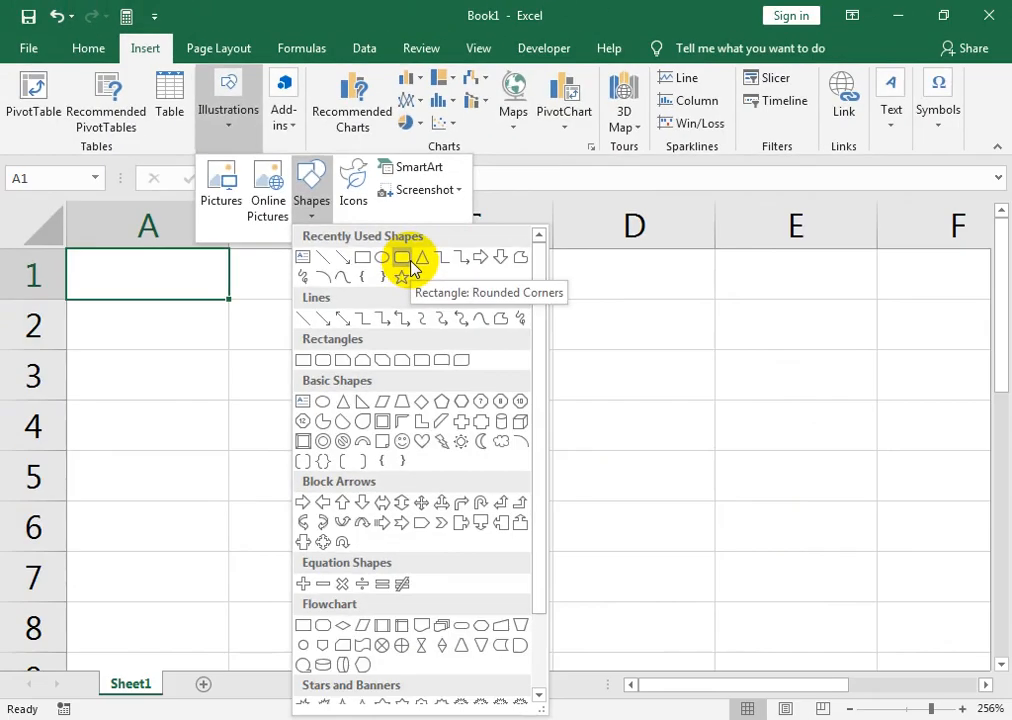
left_click(680, 425)
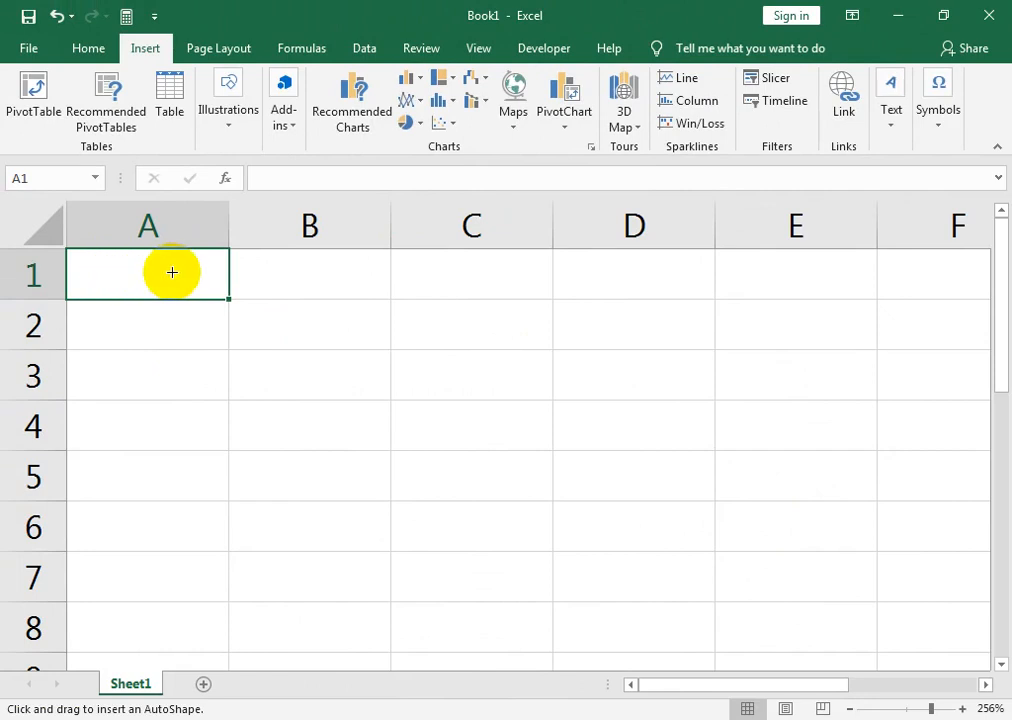
mouse_move(142, 271)
left_mouse_down()
mouse_move(424, 364)
mouse_move(463, 363)
left_mouse_up()
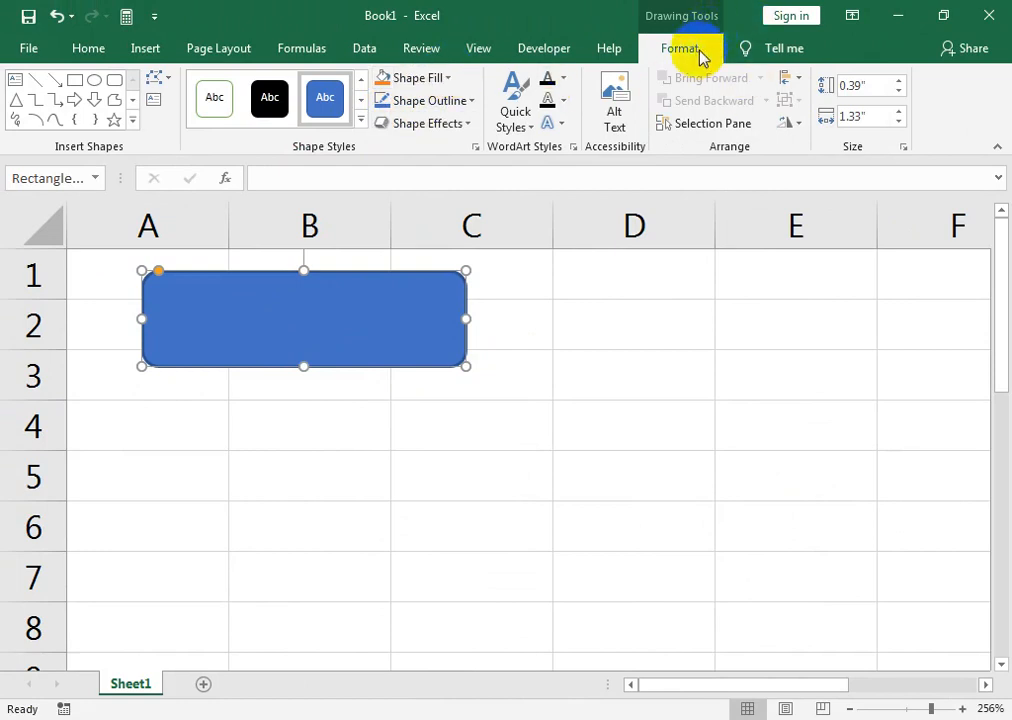
- Give the rounded rectangle the solid black theme style and the second preset shape effect, without a glow
left_click(360, 121)
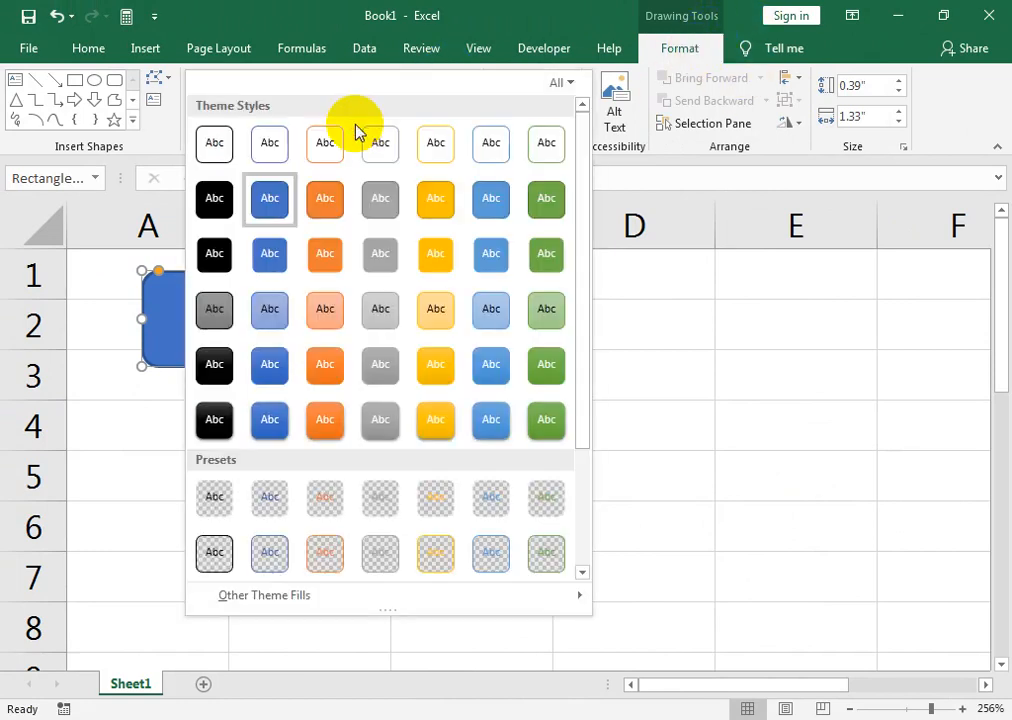
left_click(214, 196)
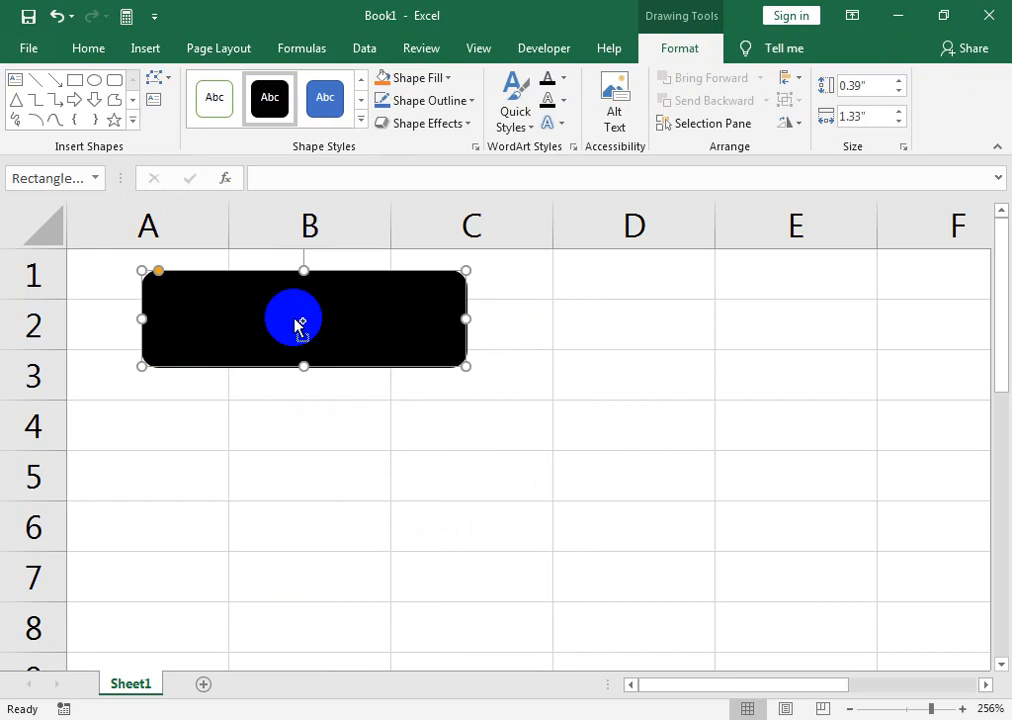
left_click(463, 128)
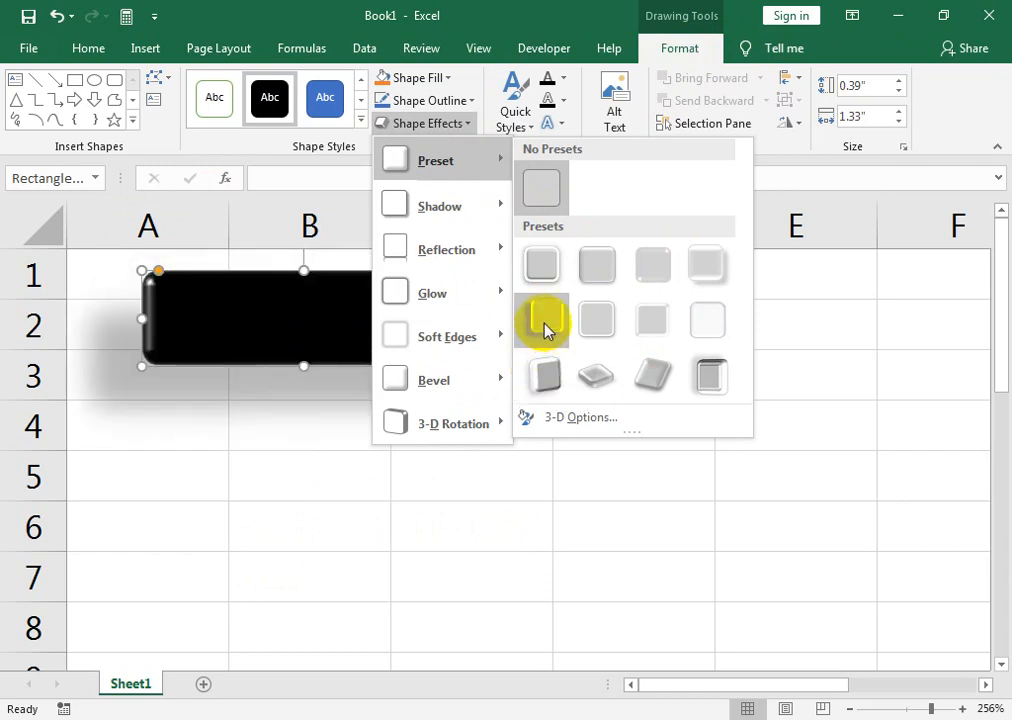
left_click(594, 270)
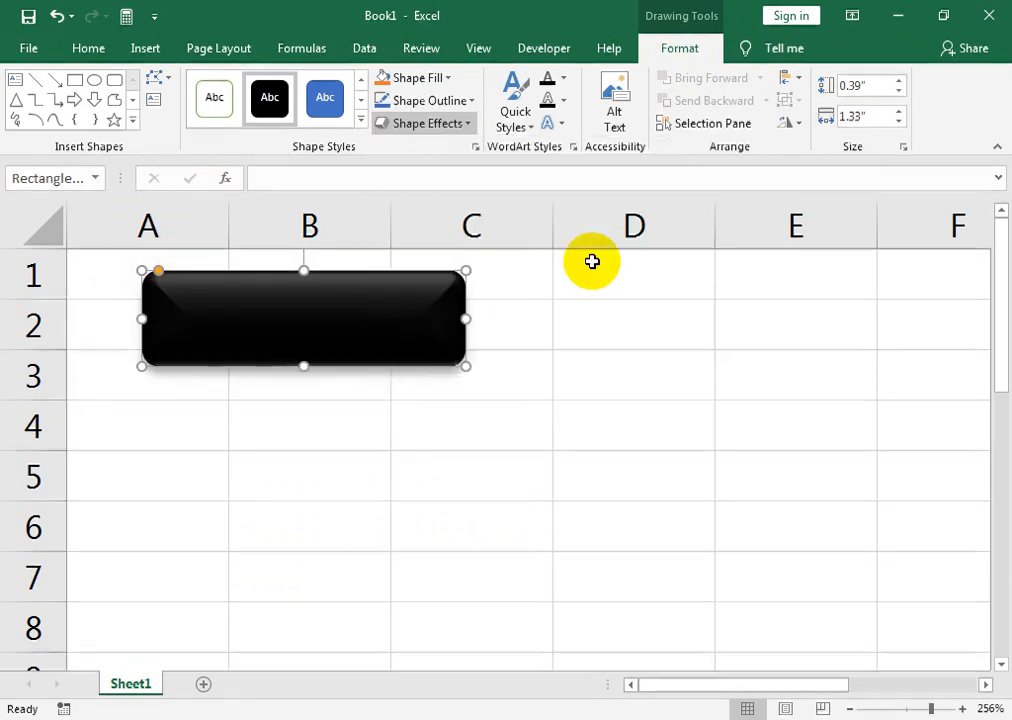
left_click(428, 125)
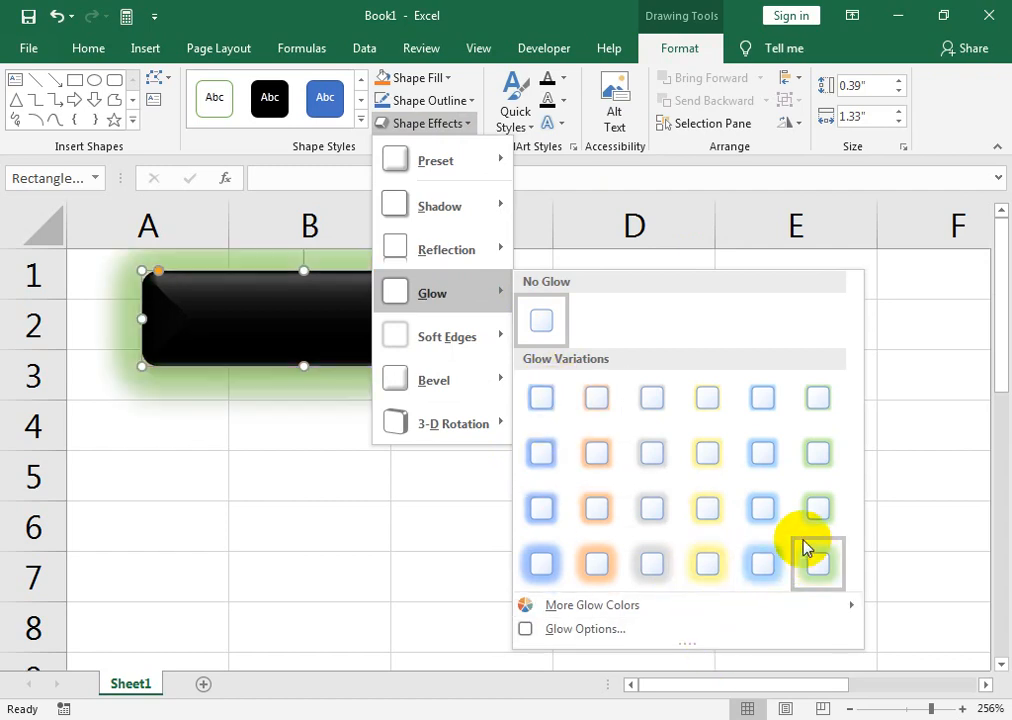
left_click(912, 528)
- Add the text "Show Calculator" inside the black rounded rectangle
right_click(333, 332)
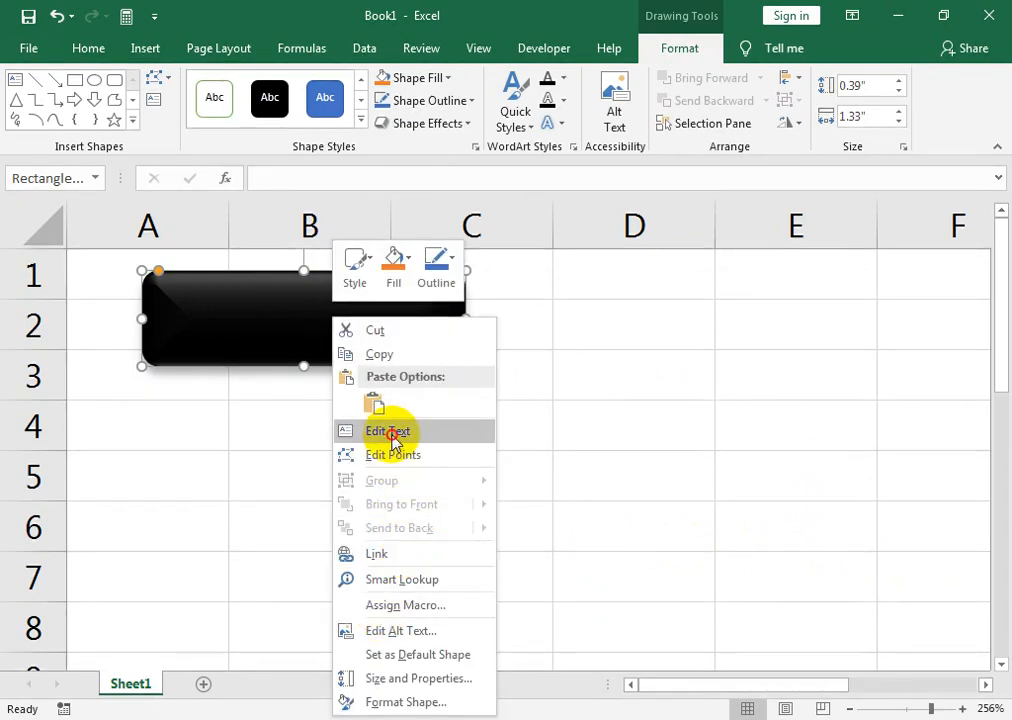
left_click(388, 431)
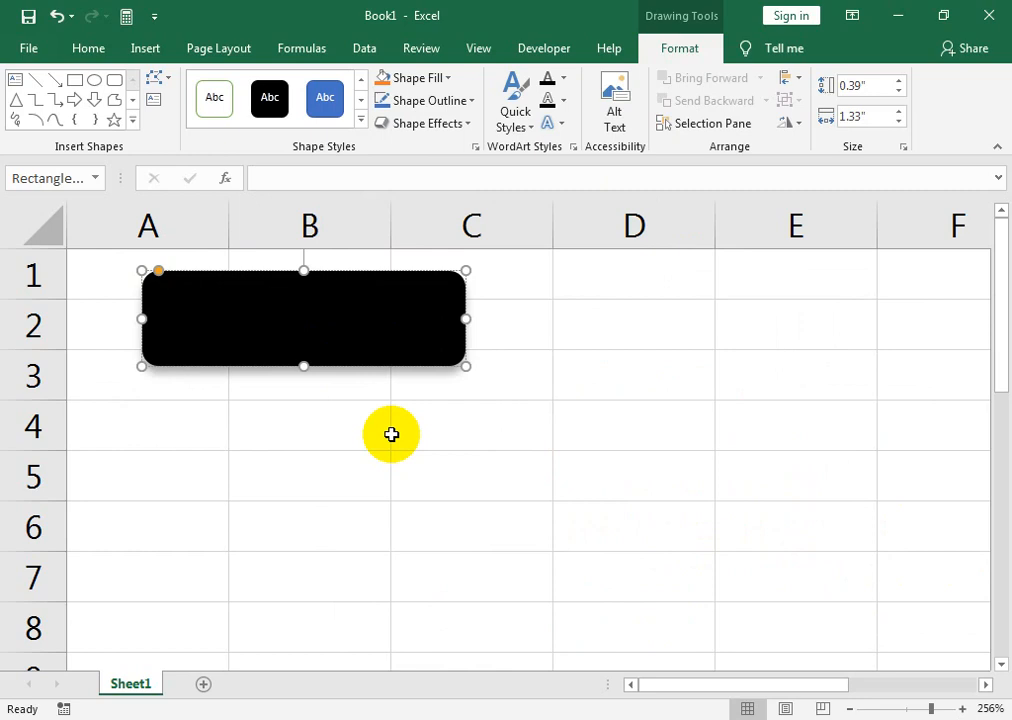
type("Show")
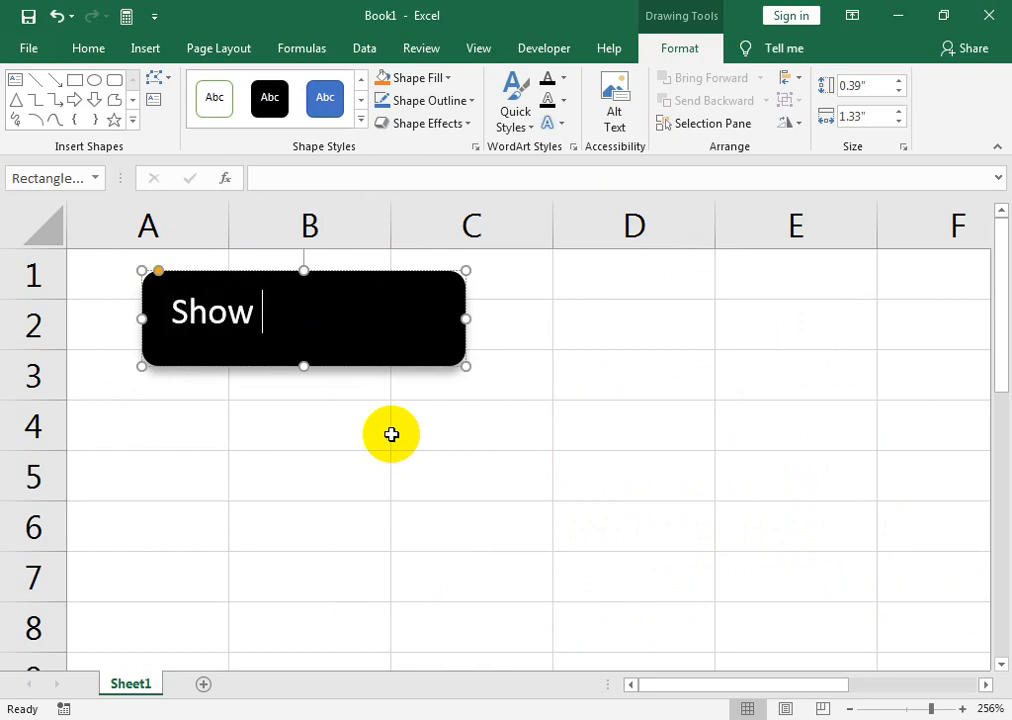
type(" Calcul")
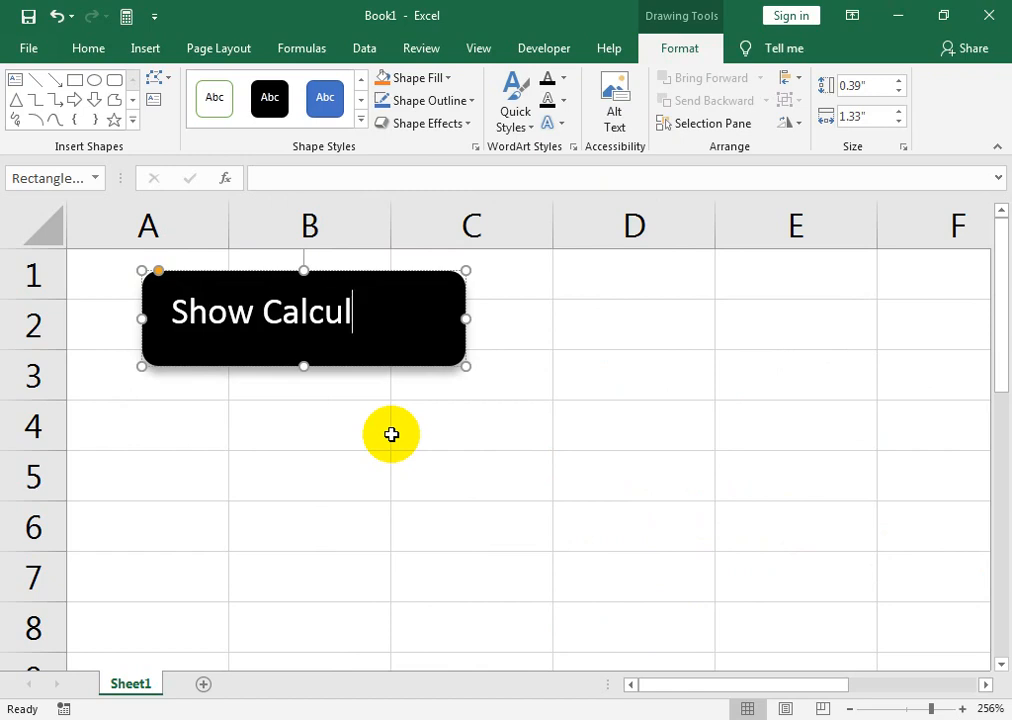
type("ator")
- Center the shape's text horizontally, make it bold at size 12, and widen the shape slightly
left_click(314, 364)
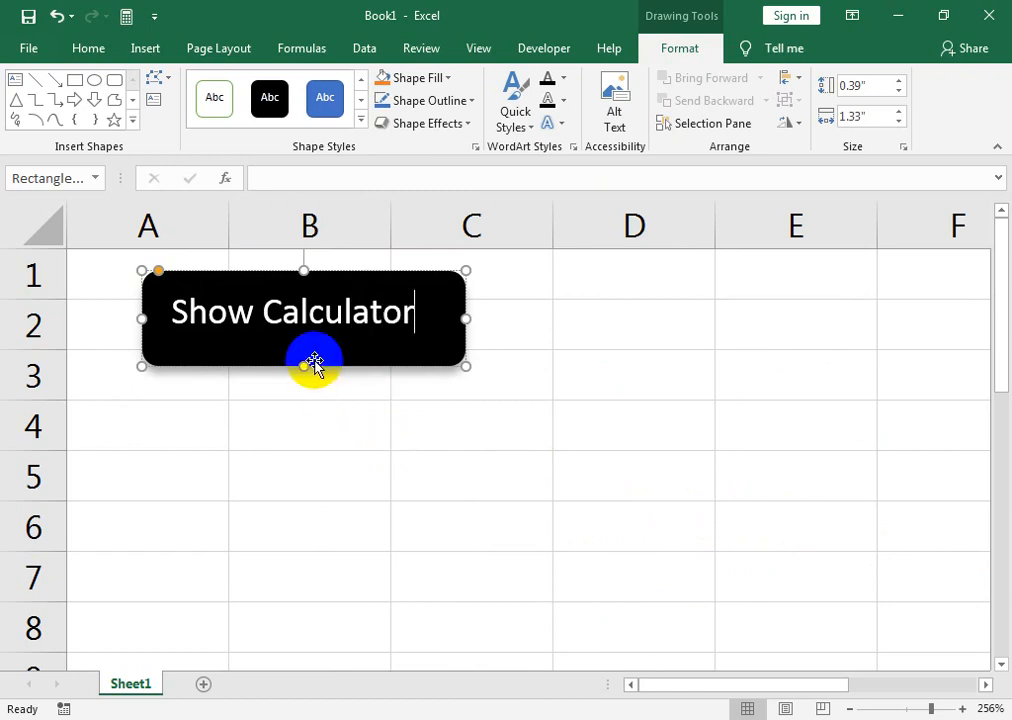
left_click(254, 278)
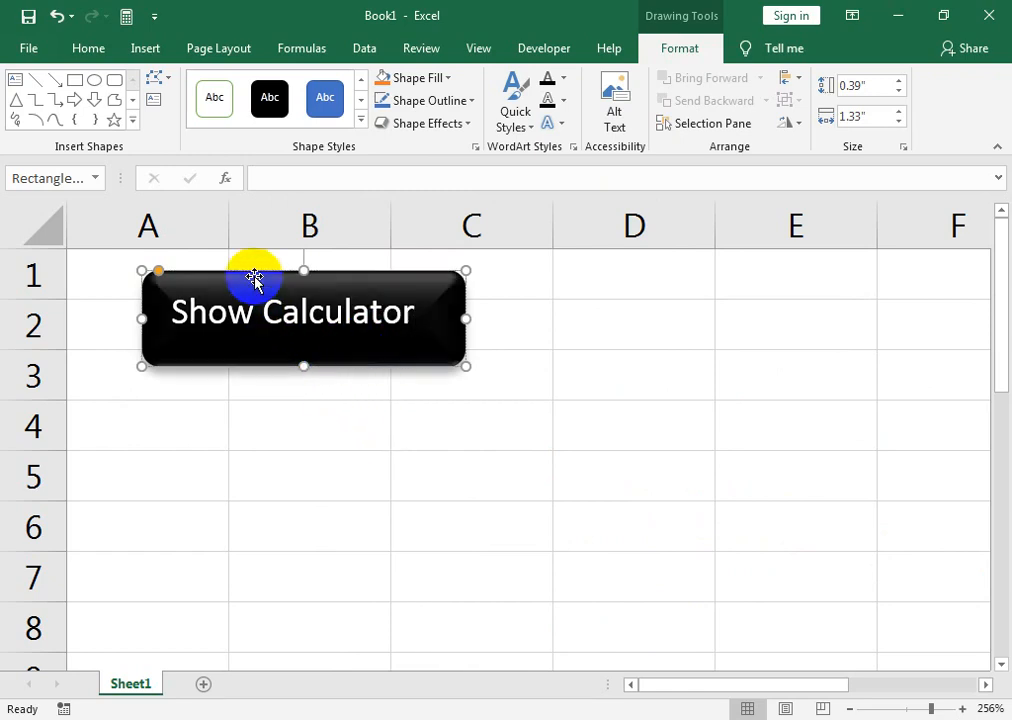
left_click(92, 50)
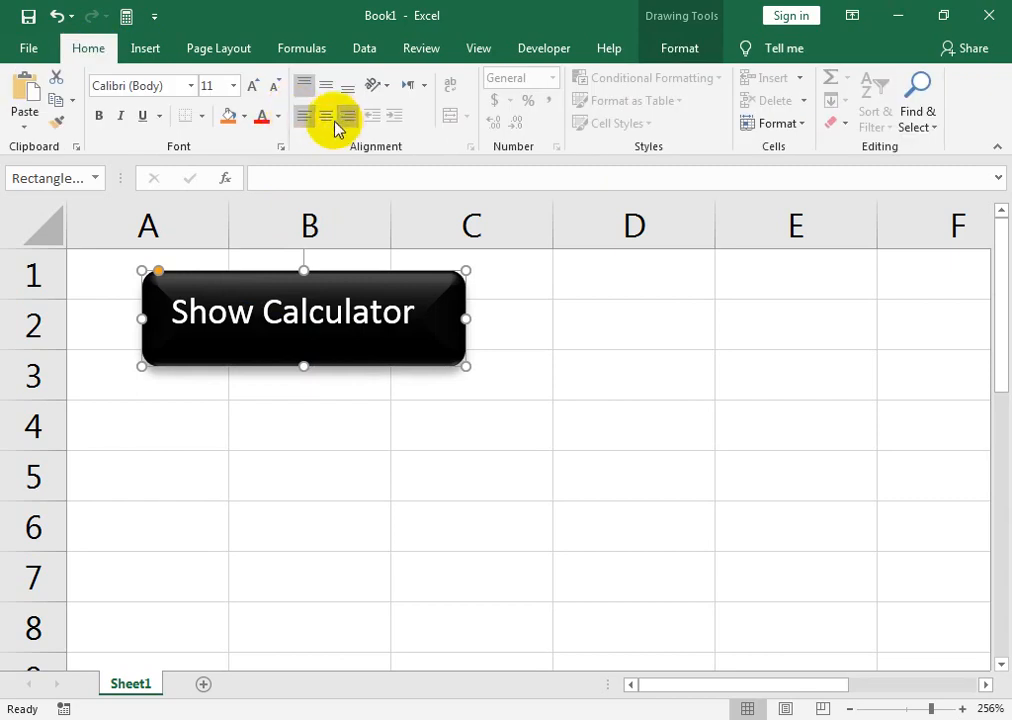
left_click(328, 117)
left_click(251, 90)
left_click_drag(463, 320, 478, 319)
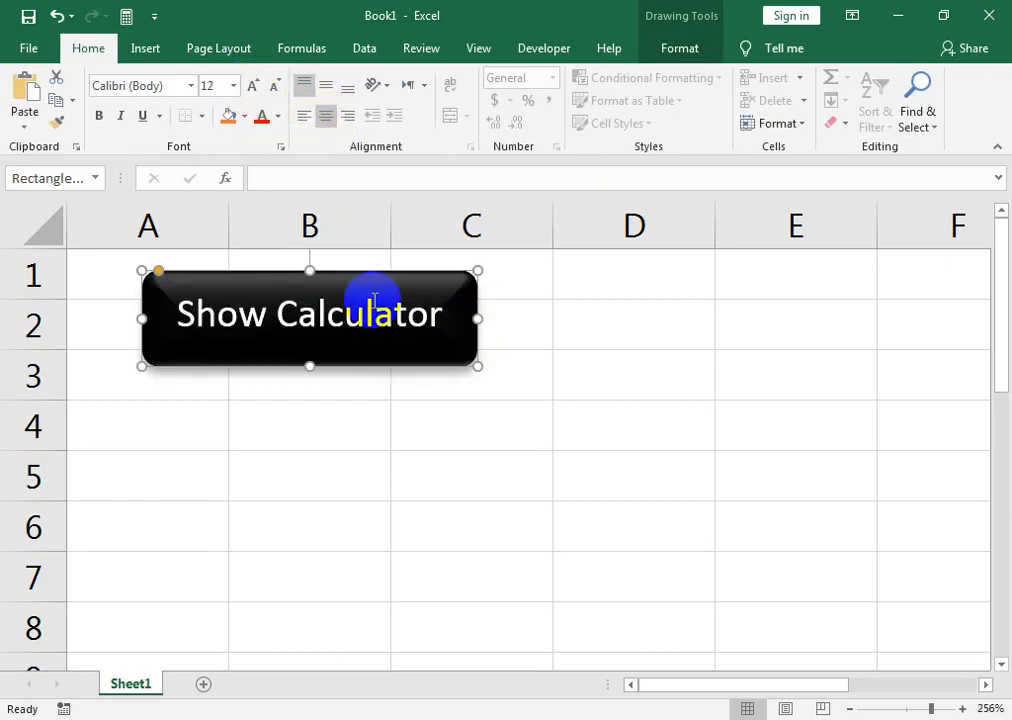
left_click(99, 116)
- Start recording a macro assigned to the Show Calculator shape, named RectangleRoundedCorners1_Click and stored in This Workbook
left_click(185, 287)
right_click(190, 284)
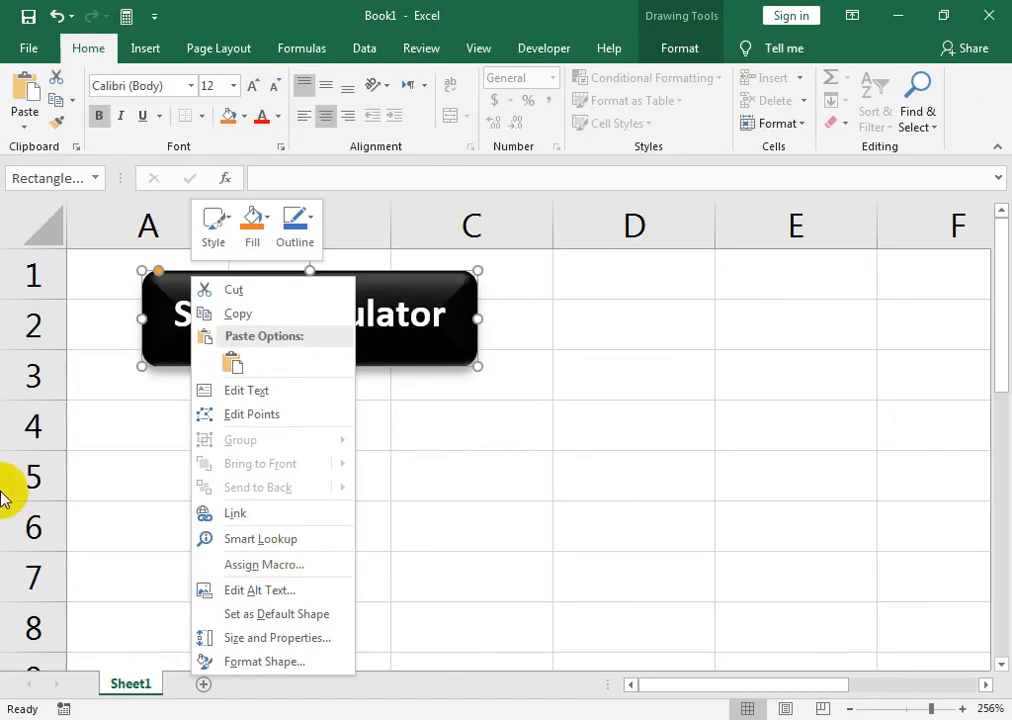
left_click(348, 566)
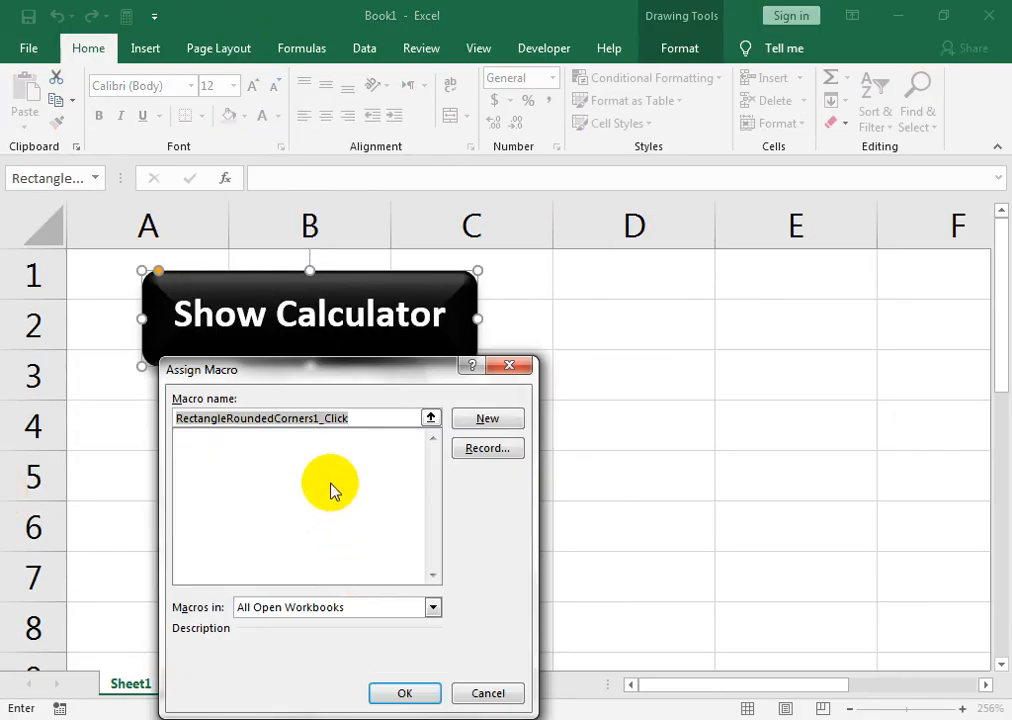
left_click(470, 452)
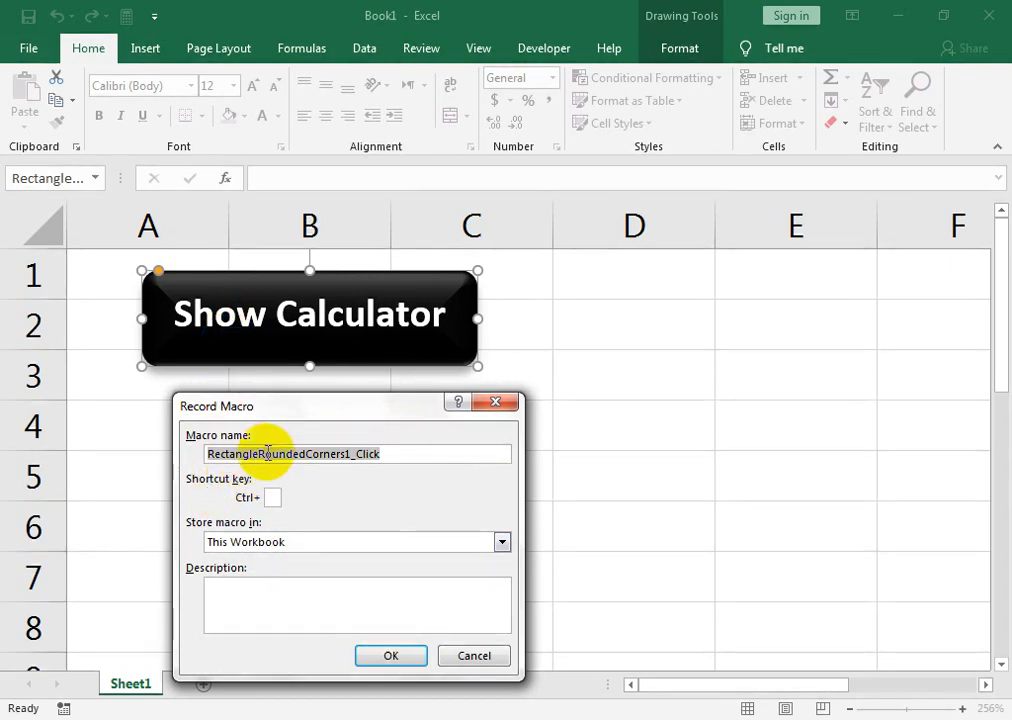
left_click(405, 658)
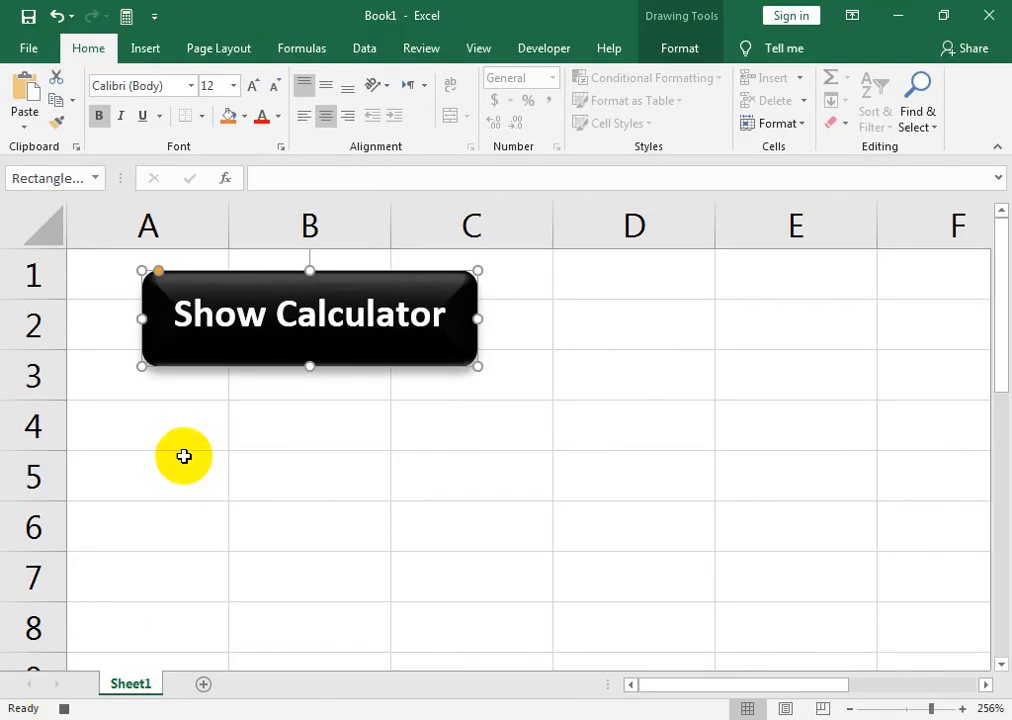
- Record launching the calculator from the Quick Access Toolbar, and stop the macro recording
left_click(135, 19)
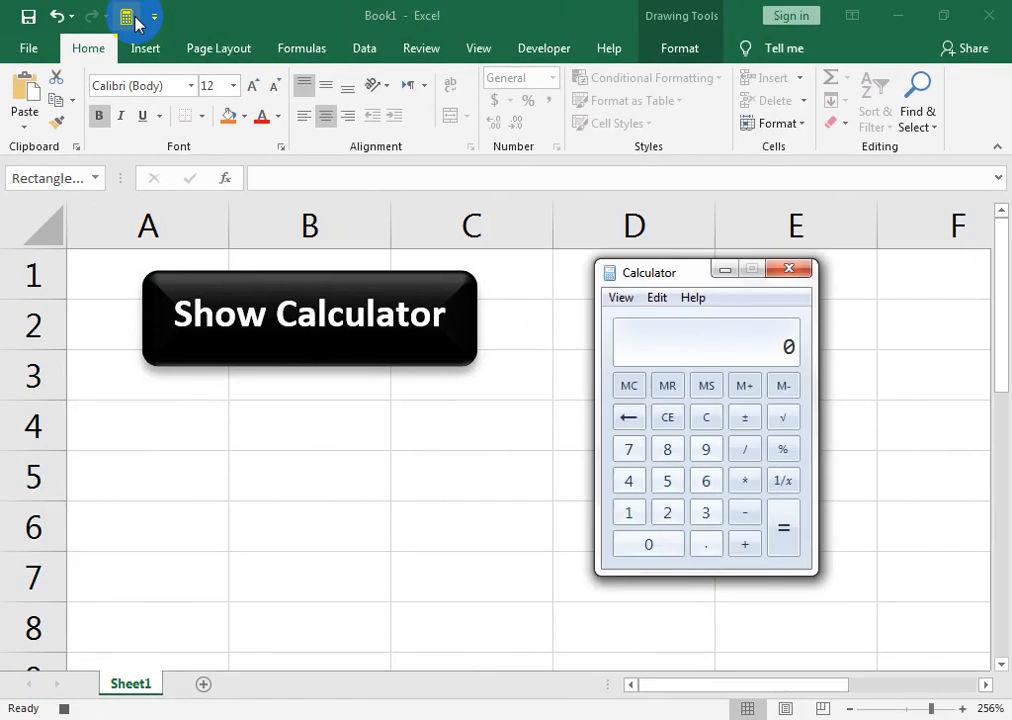
left_click(65, 708)
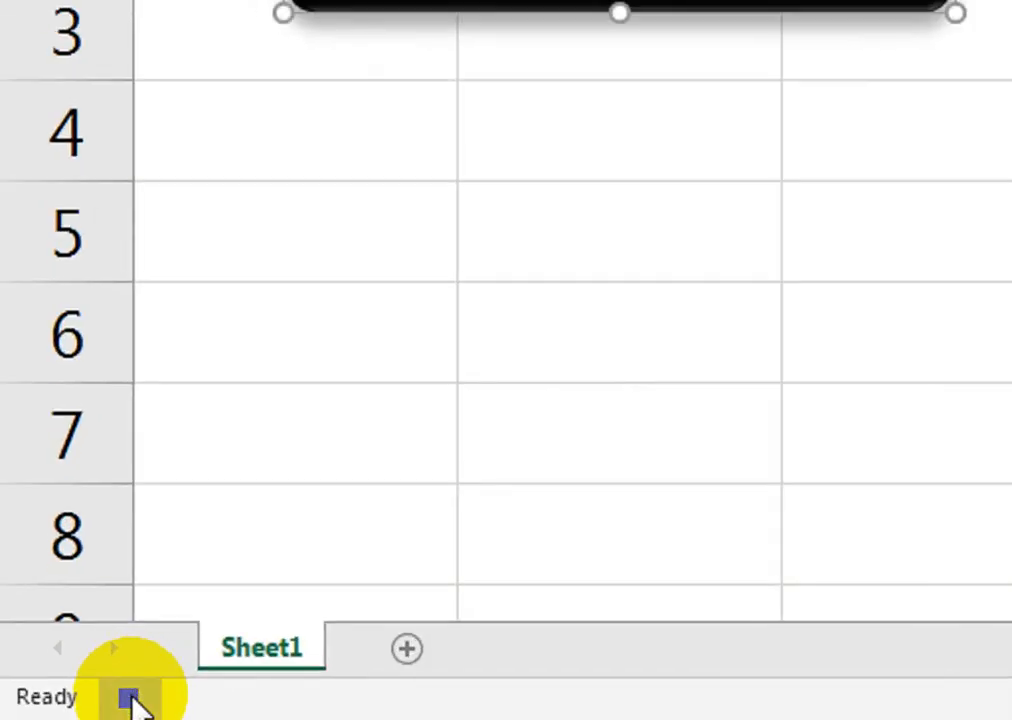
left_click(130, 698)
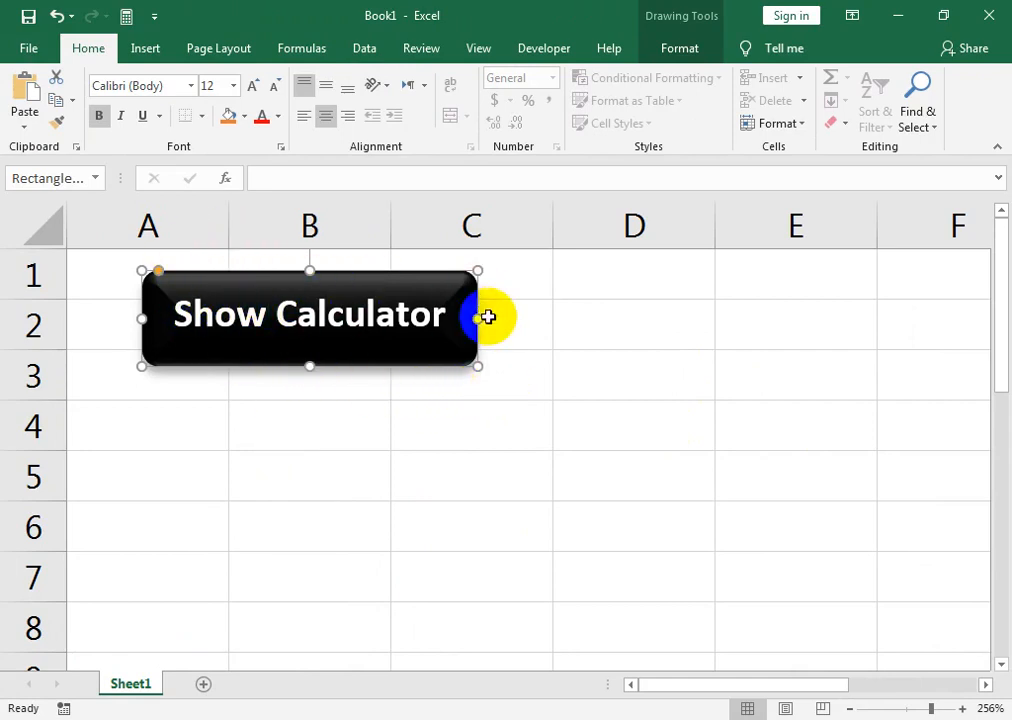
- Test the Show Calculator shape by launching the calculator, placing it just below the shape, and running a quick calculation before closing it
left_click(585, 413)
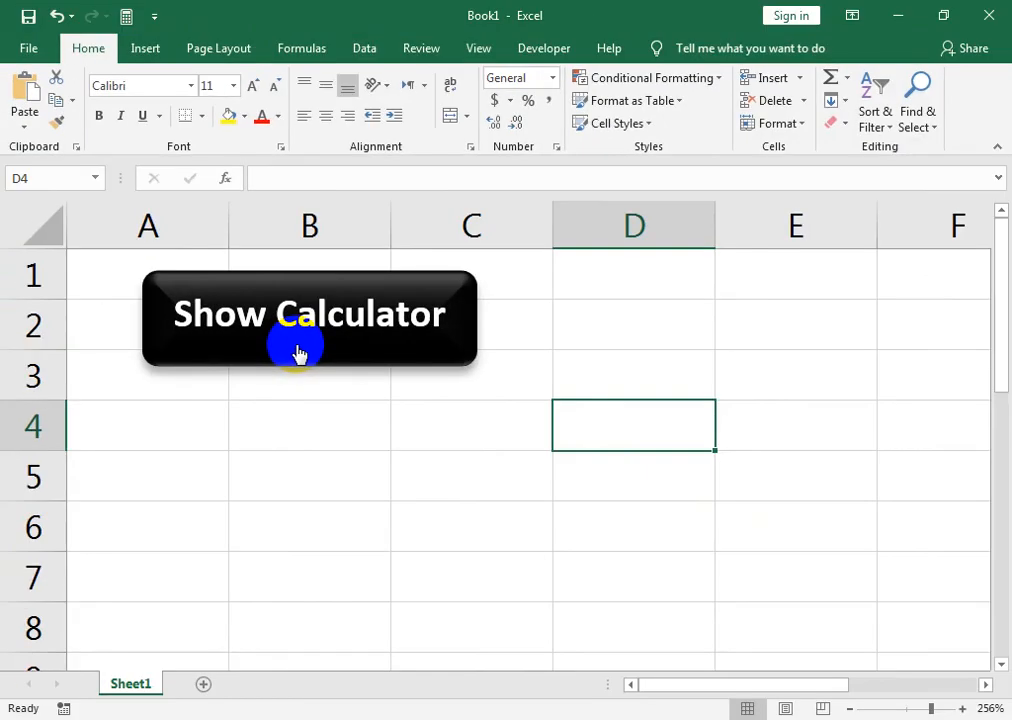
left_click(298, 353)
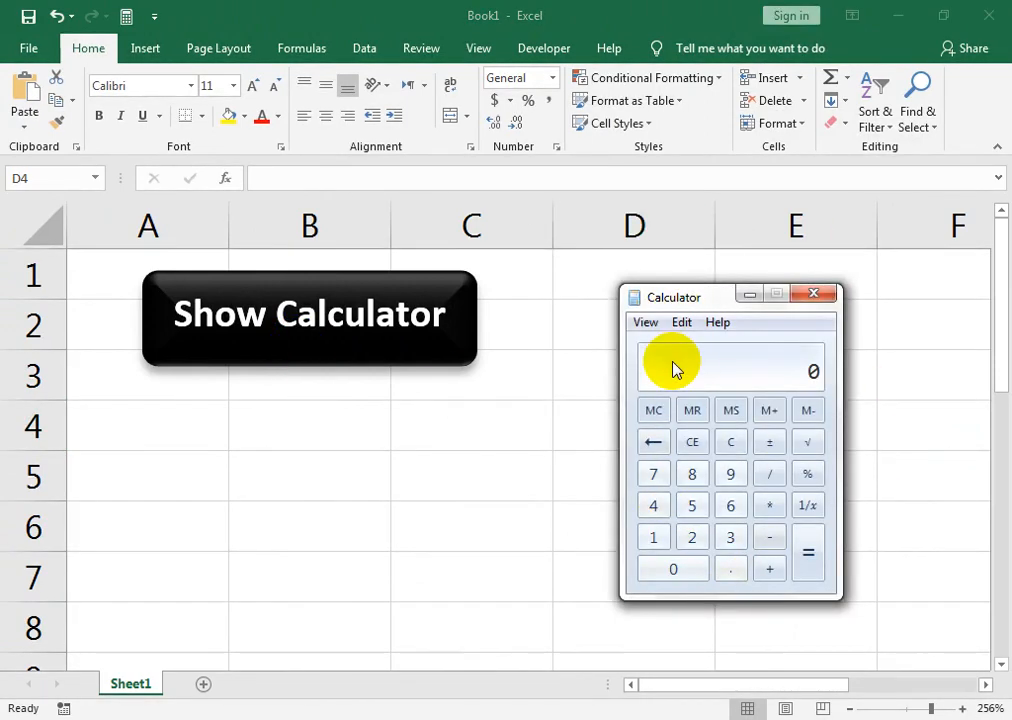
left_click_drag(662, 302, 210, 381)
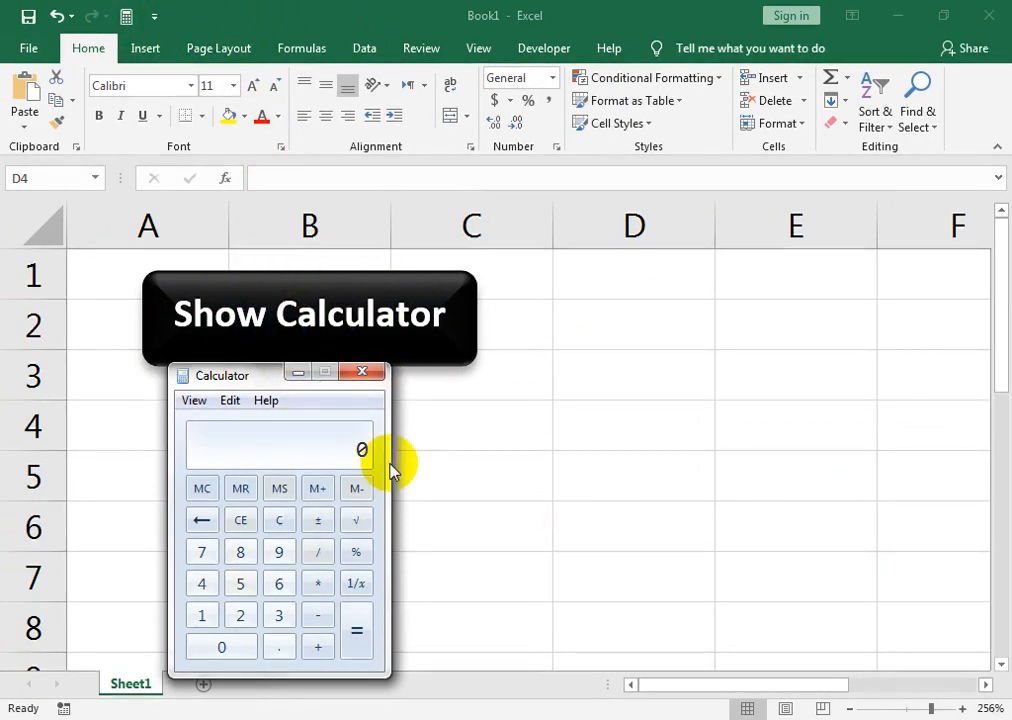
key("Return")
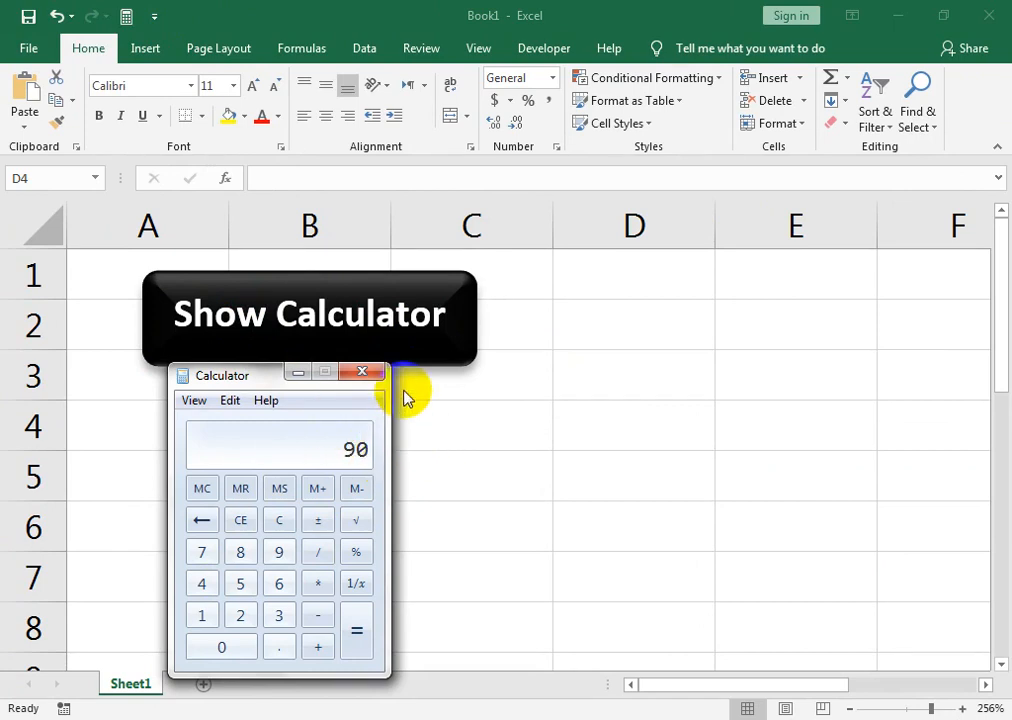
left_click(362, 373)
- Launch the calculator again from the shape, calculate 500 + 500, and close it
left_click(332, 316)
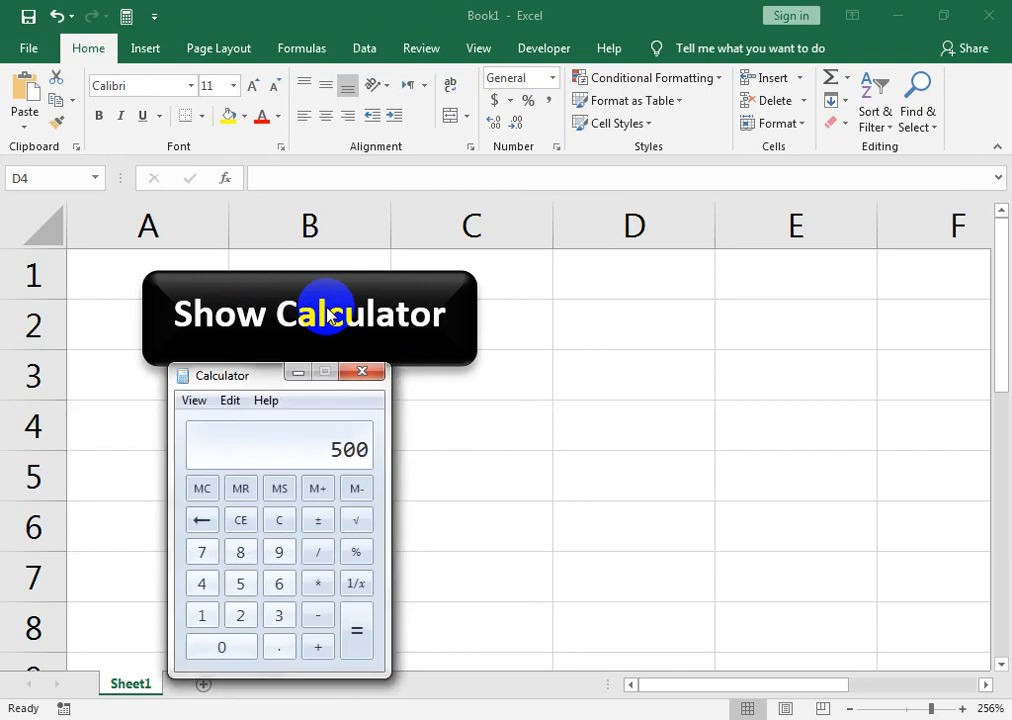
type("+500")
key("Return")
left_click(361, 376)
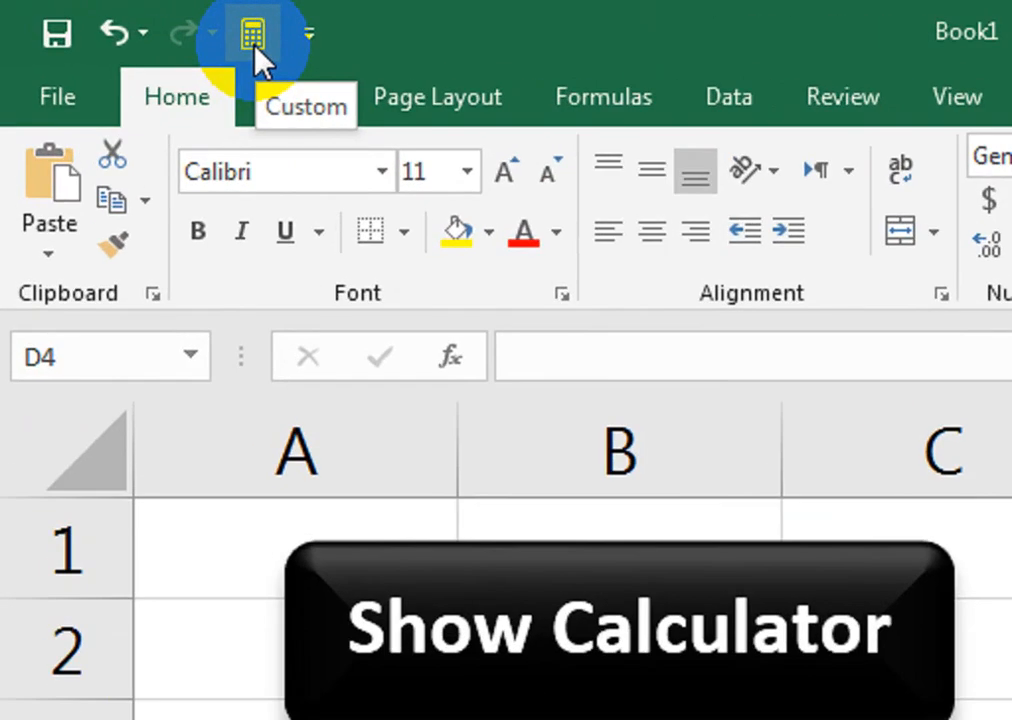
- Remove the Custom calculator command from the Quick Access Toolbar
left_click(312, 40)
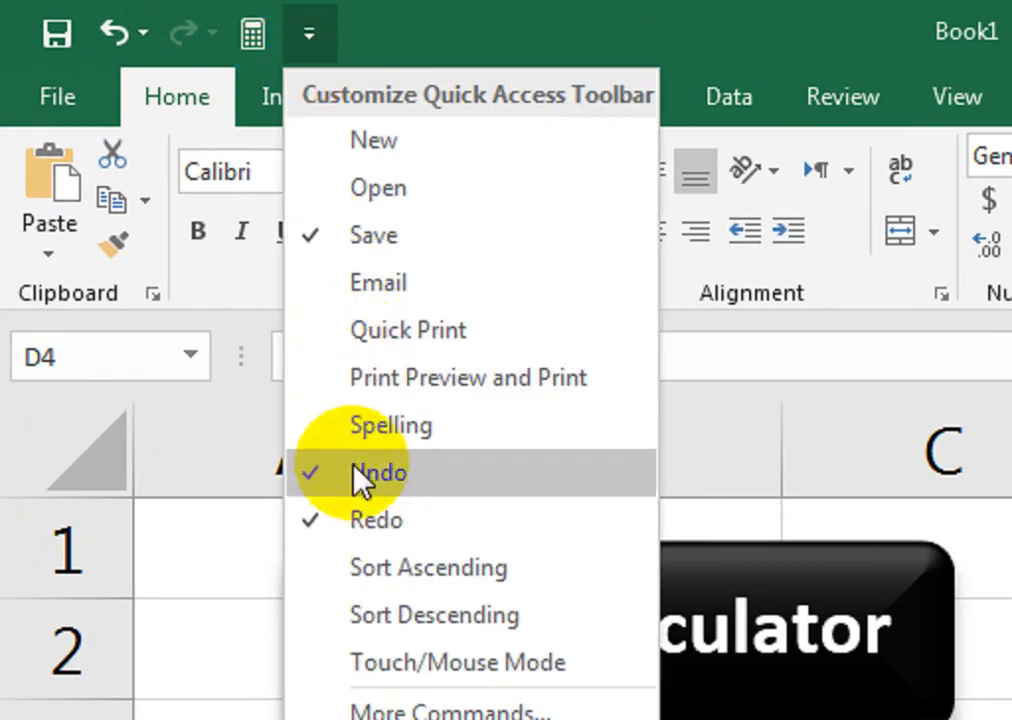
left_click(361, 709)
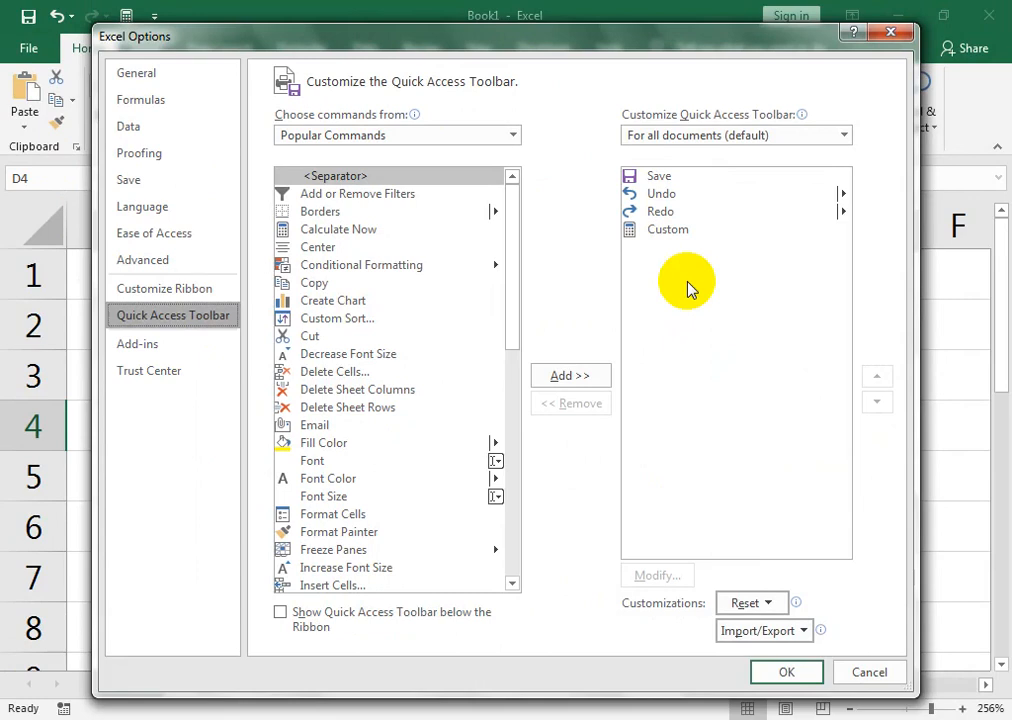
left_click(667, 230)
left_click(598, 404)
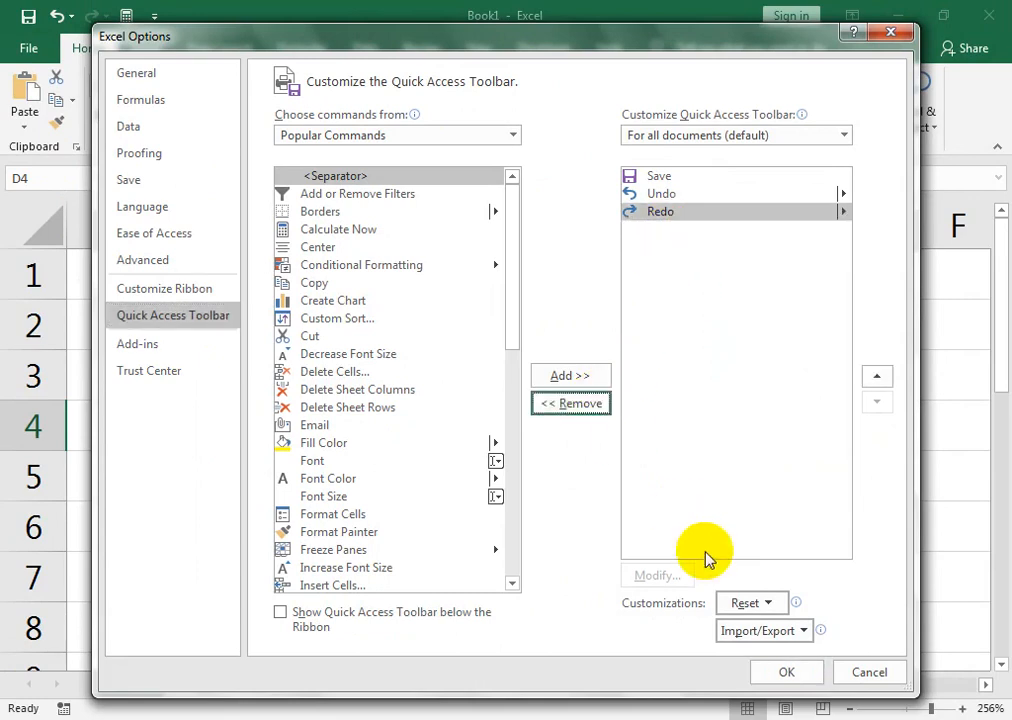
left_click(762, 672)
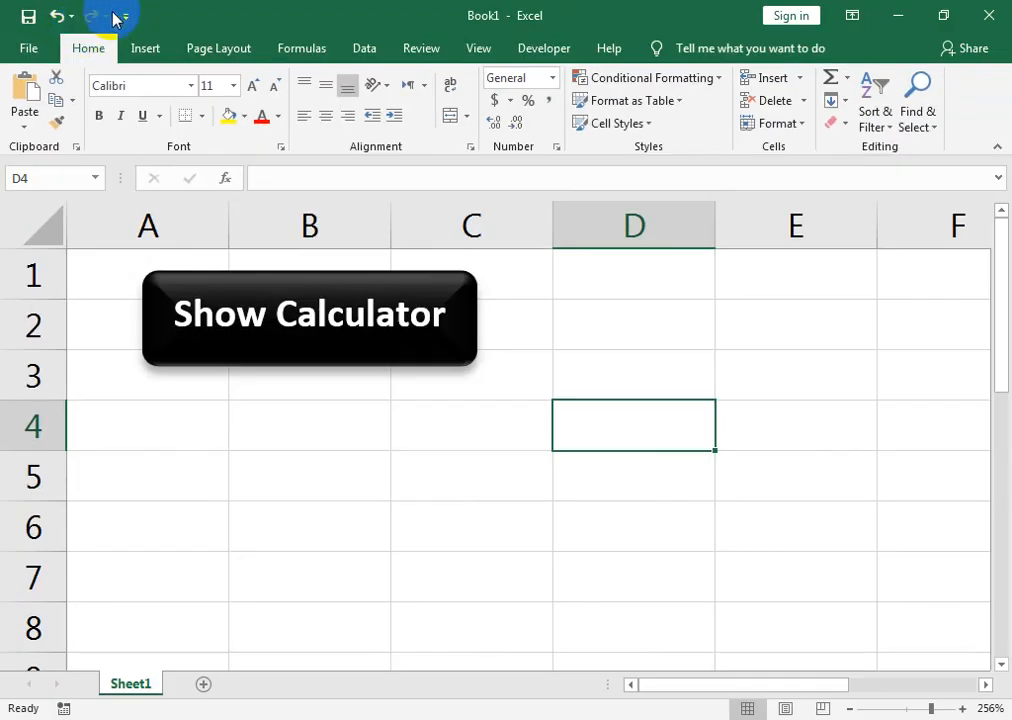
- Test the Show Calculator shape without the toolbar command by launching and closing the calculator twice
left_click(339, 296)
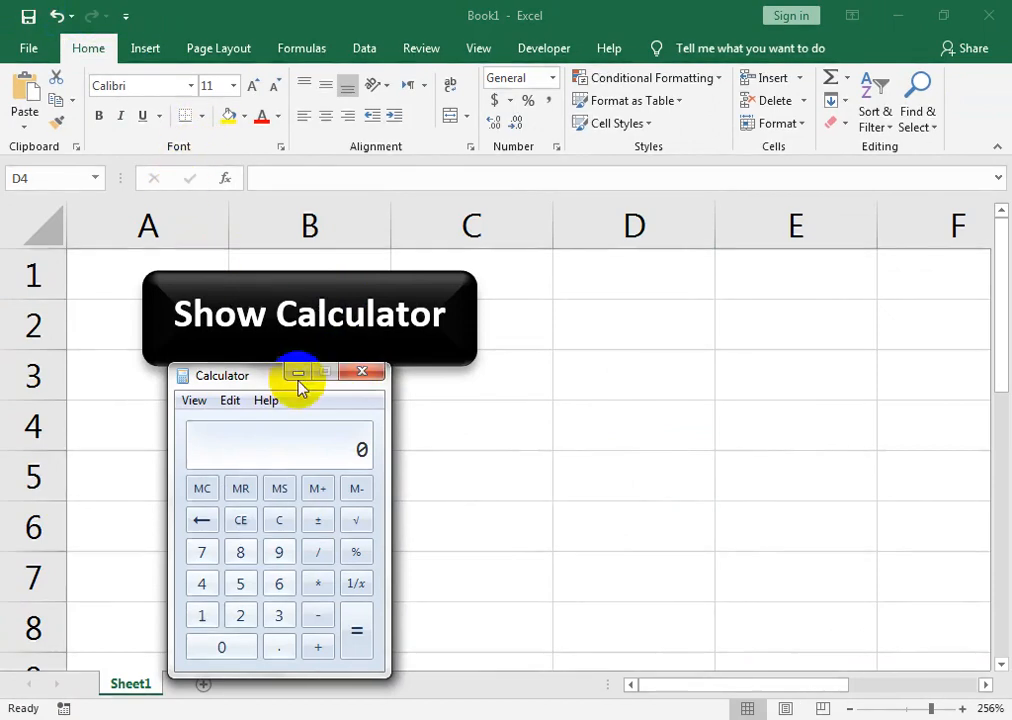
left_click(362, 374)
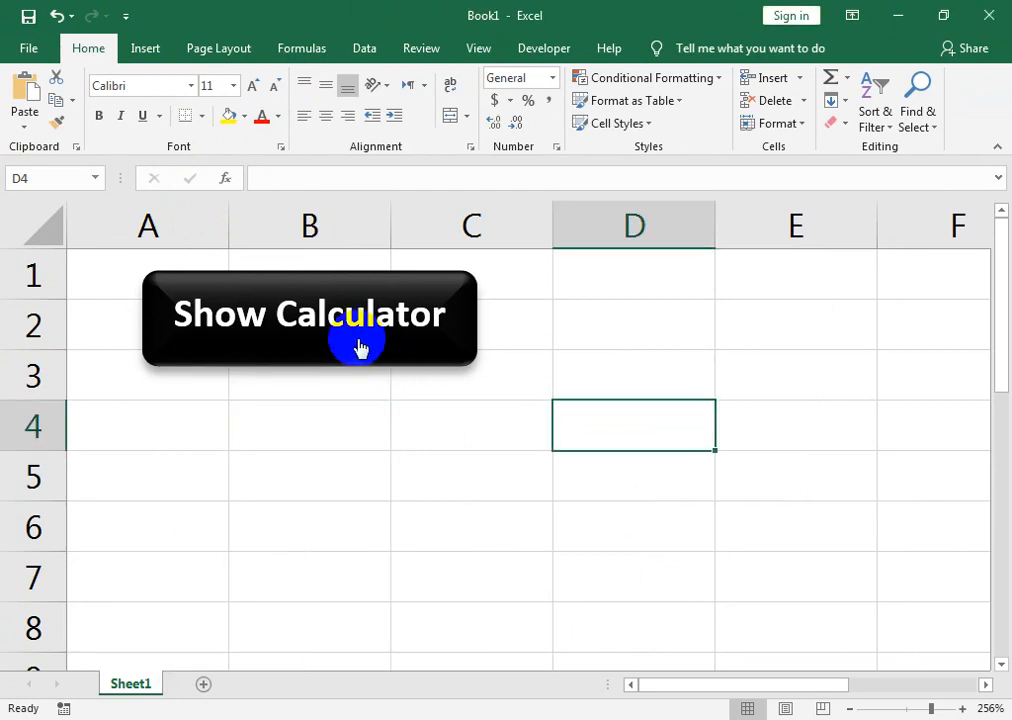
left_click(358, 347)
left_click(364, 371)
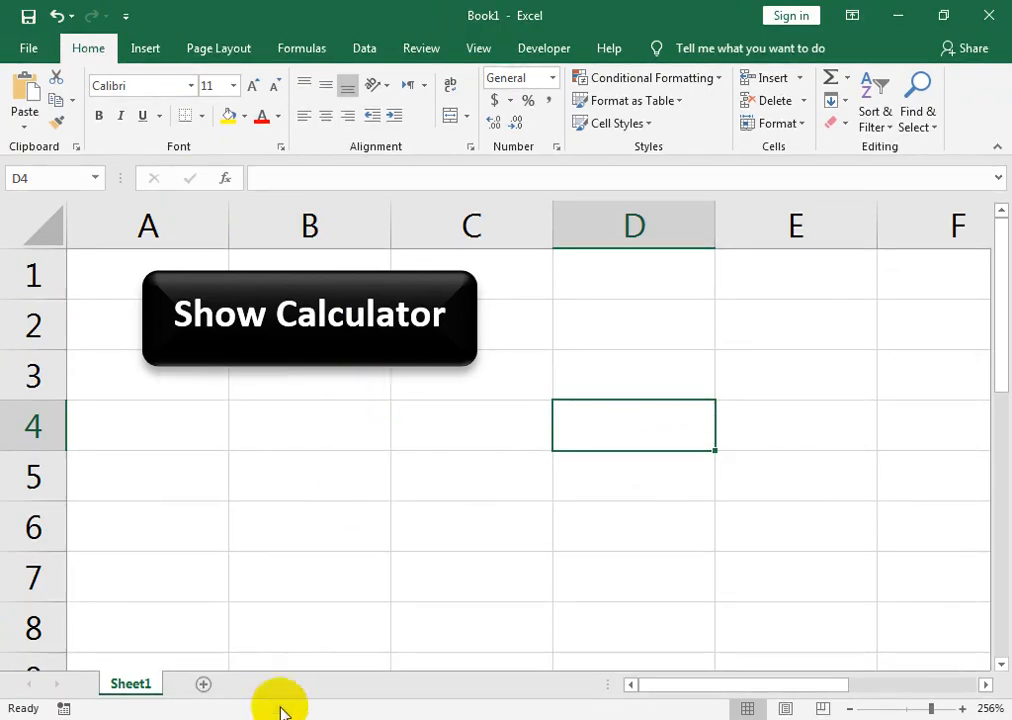
- Switch to the browser and view the top of the YouTube channel's videos page
left_click(281, 718)
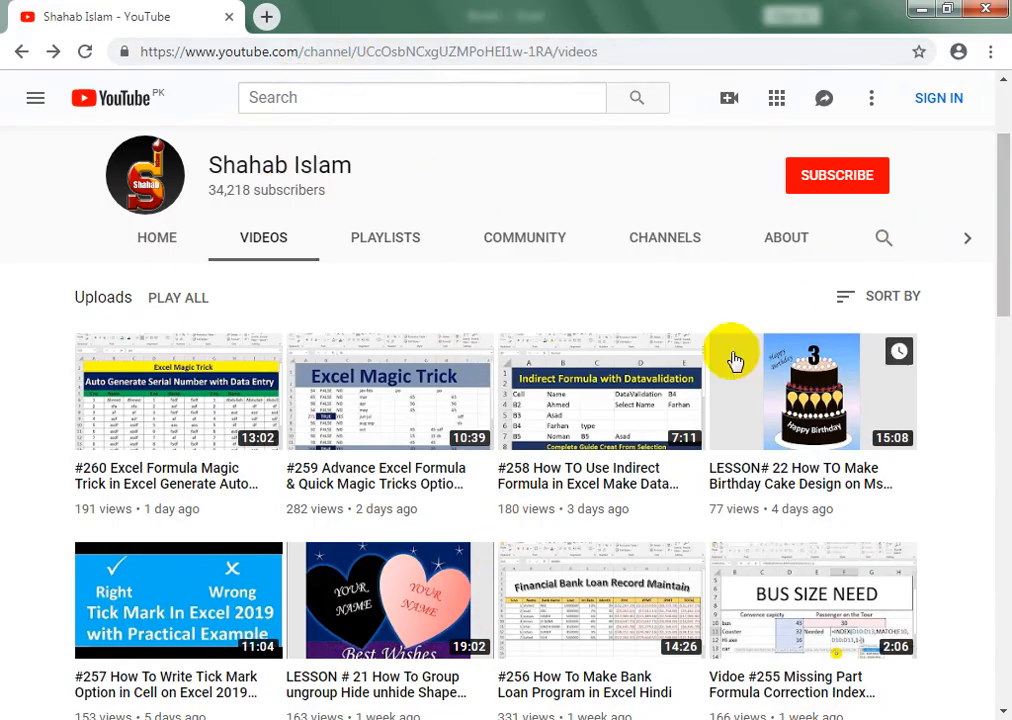
left_click_drag(996, 279, 1000, 169)
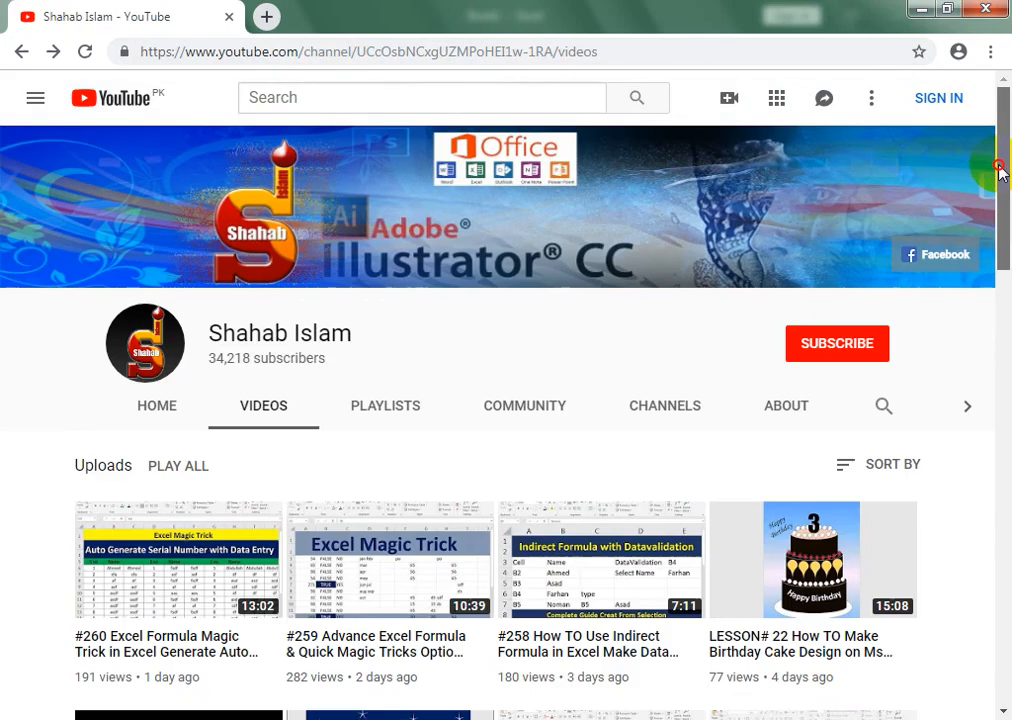